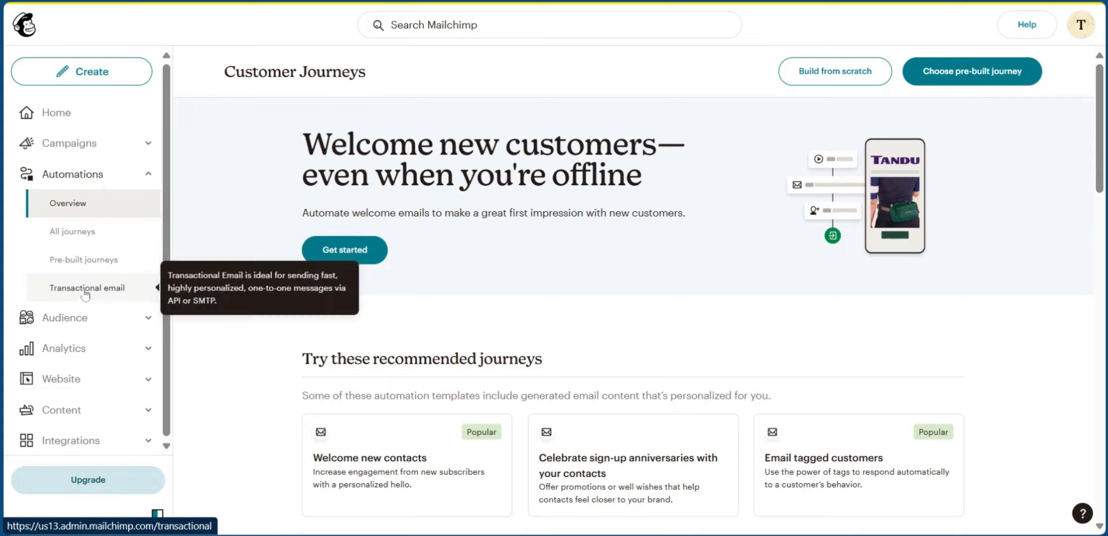
Step: Look through the pre-built automation journeys, from recommended and welcome journeys to lead nurturing and re-engagement
click(84, 263)
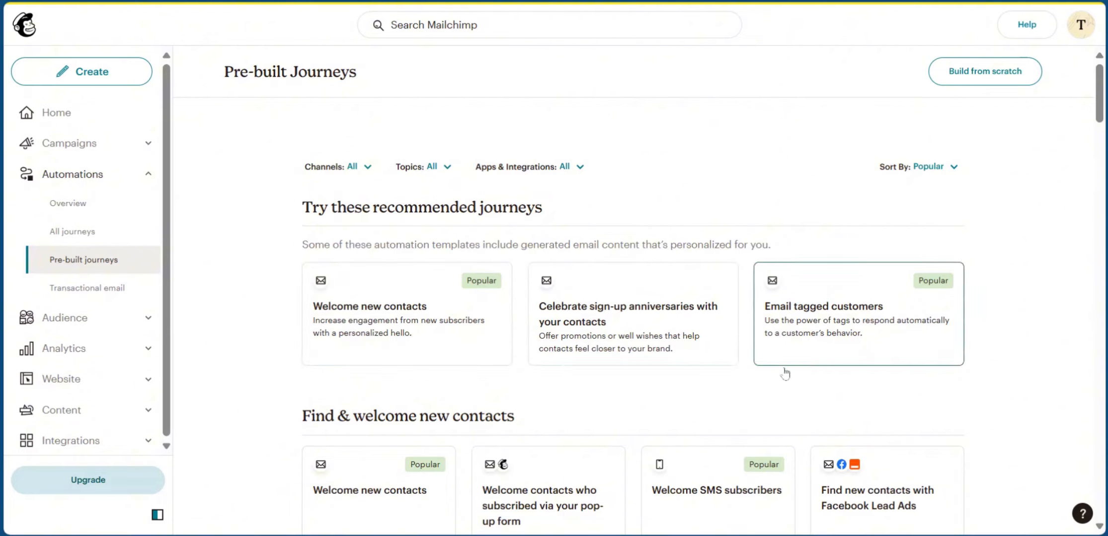
scroll(869, 313, down, 6)
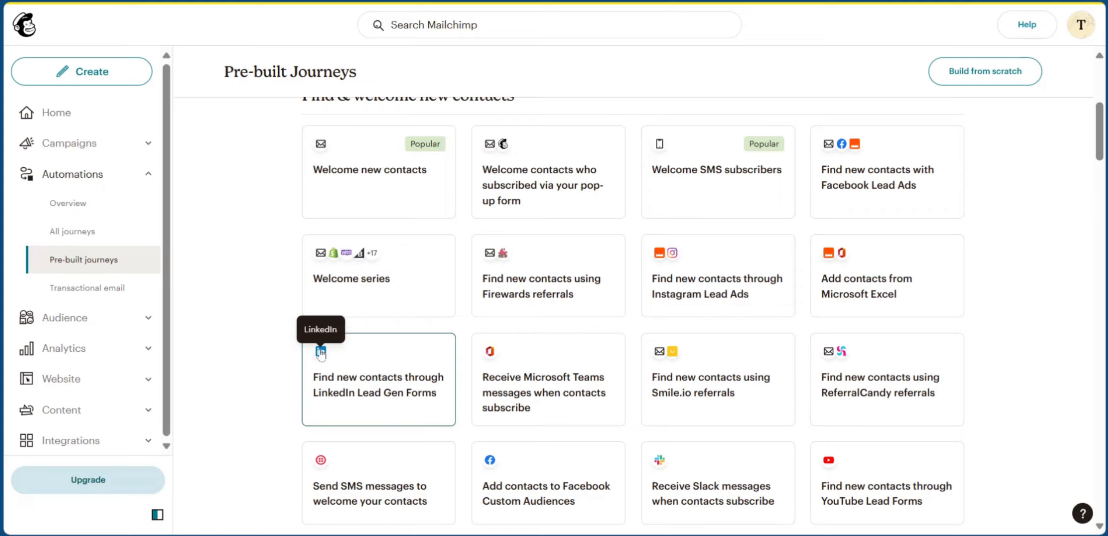
scroll(321, 354, down, 10)
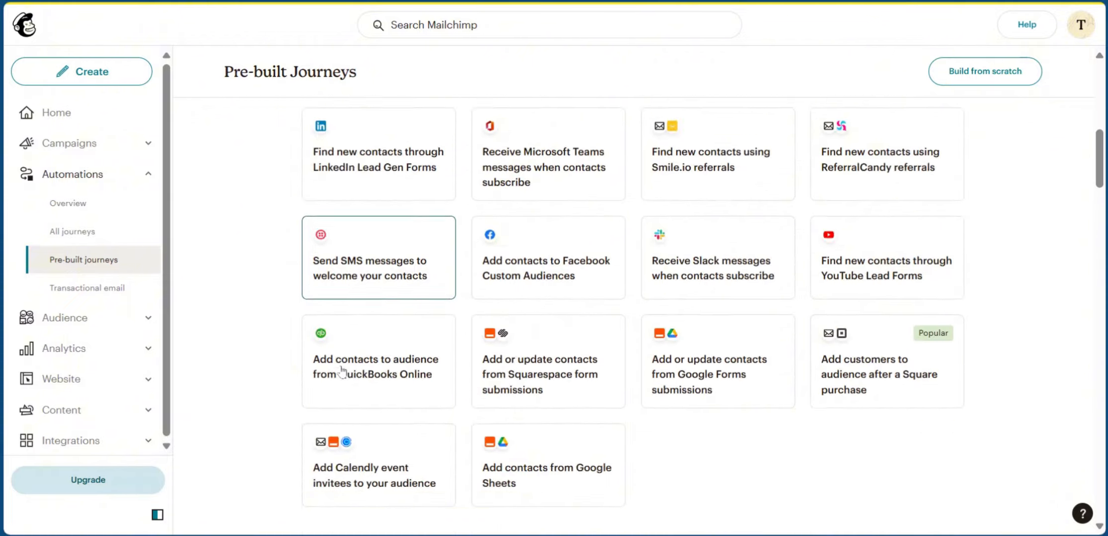
scroll(343, 369, down, 5)
scroll(334, 379, up, 4)
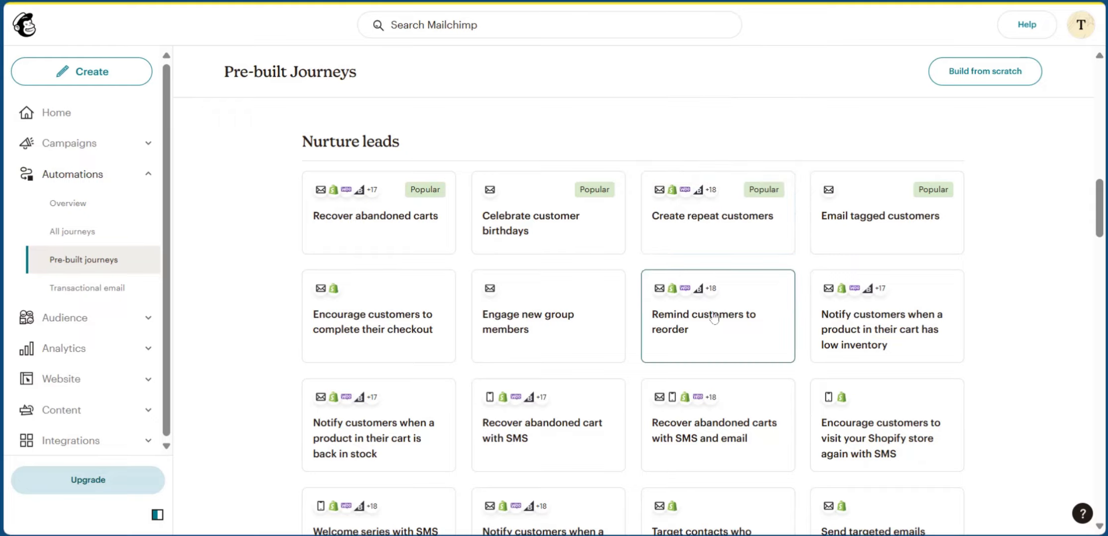
scroll(714, 318, down, 5)
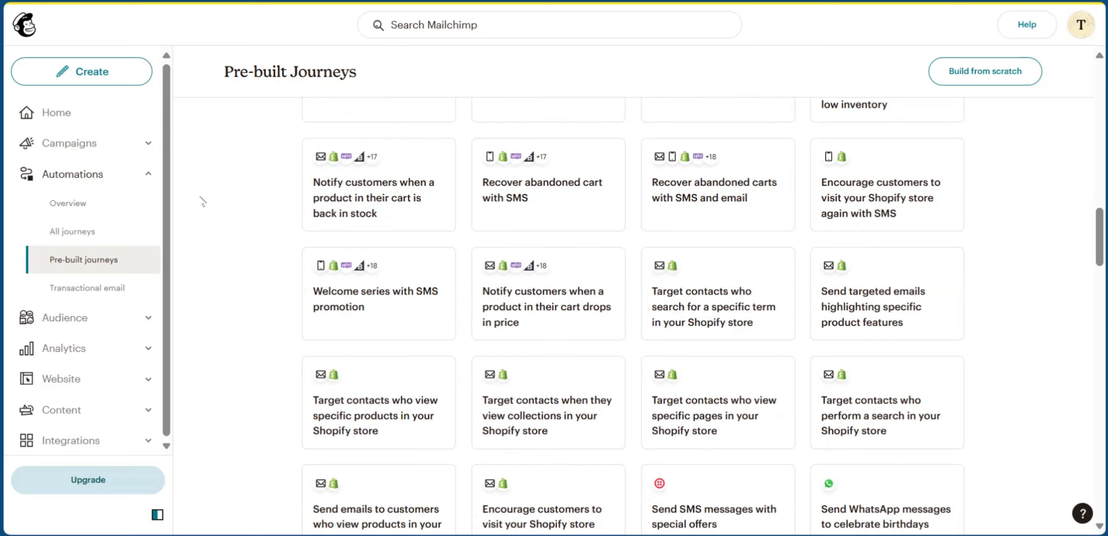
scroll(511, 252, down, 1)
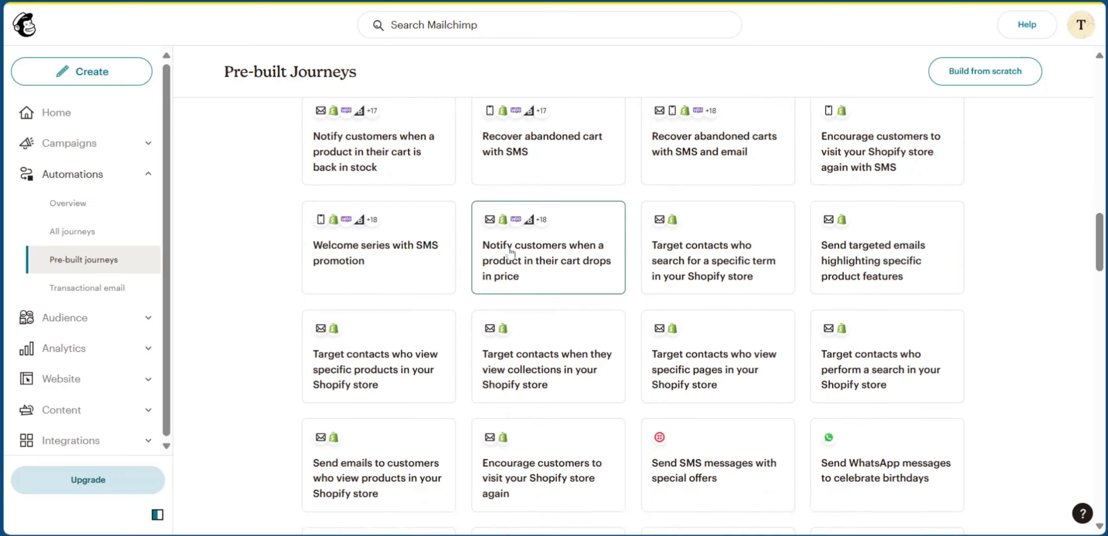
scroll(510, 258, down, 7)
scroll(549, 301, down, 8)
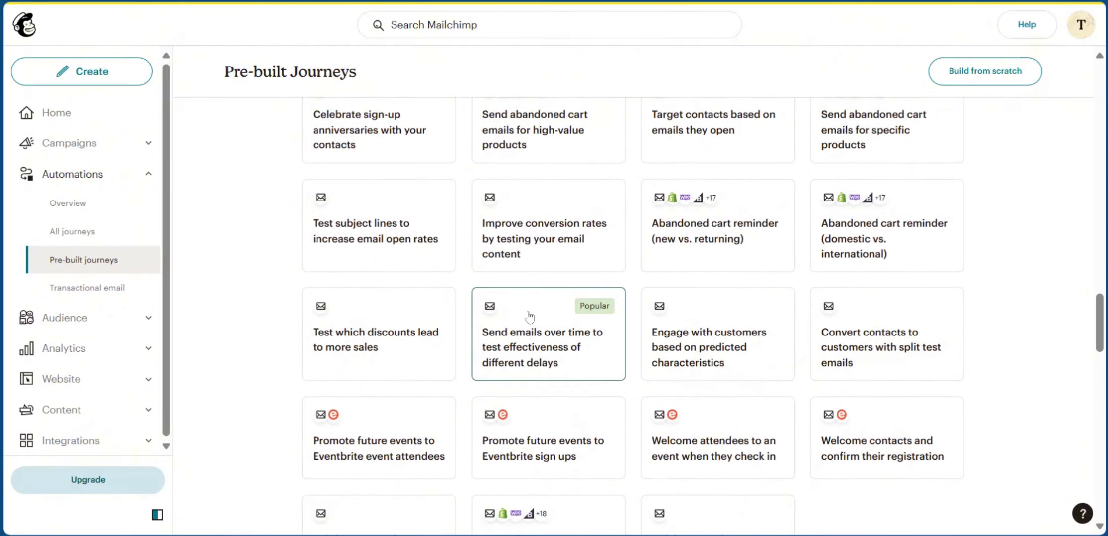
scroll(529, 317, down, 4)
scroll(537, 317, down, 6)
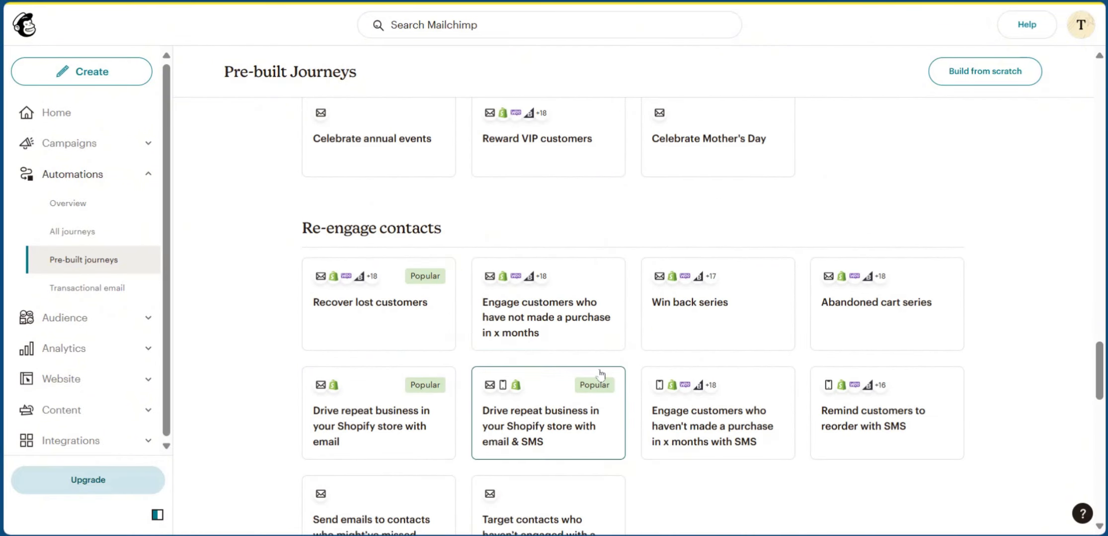
scroll(601, 375, up, 20)
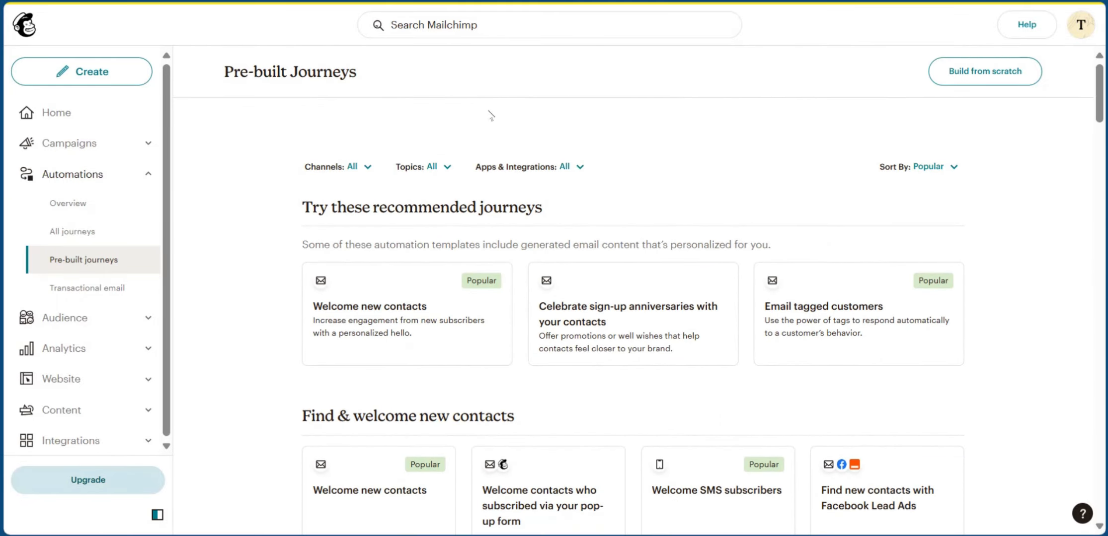
Step: Create a customer journey from scratch with the name "Customer Welcome" and start building it
click(82, 203)
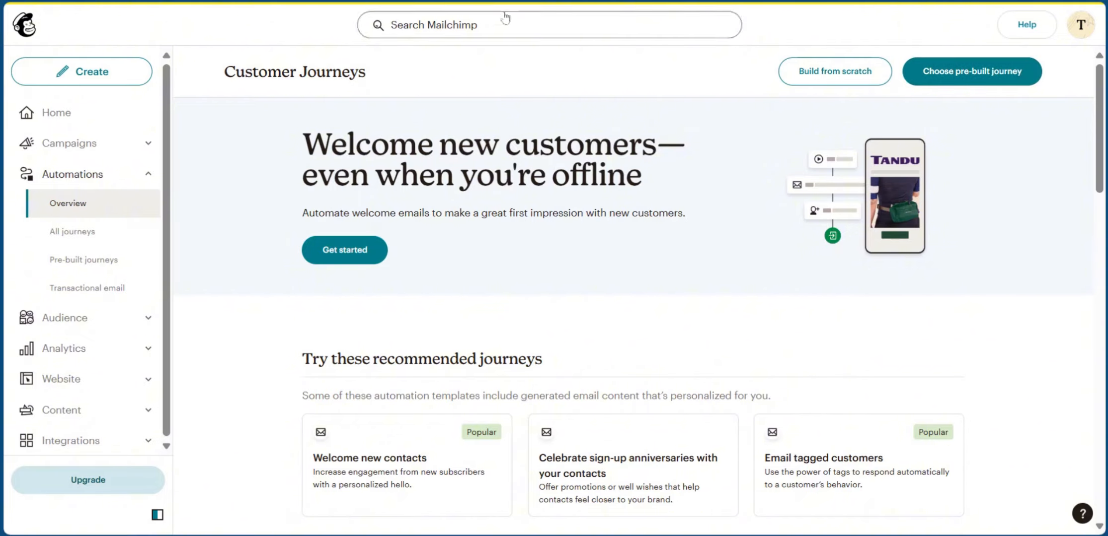
click(843, 79)
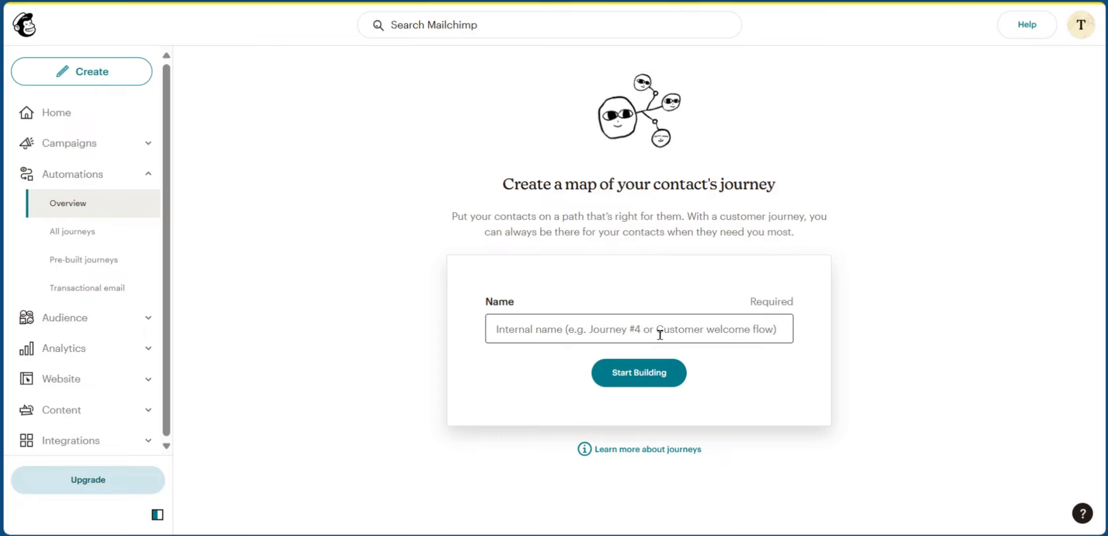
click(757, 331)
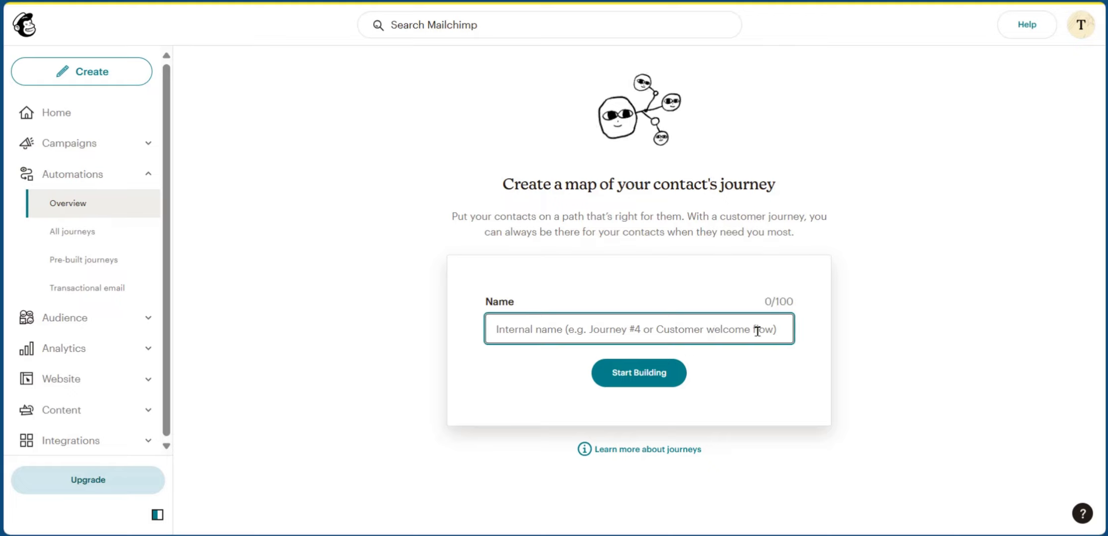
text(c)
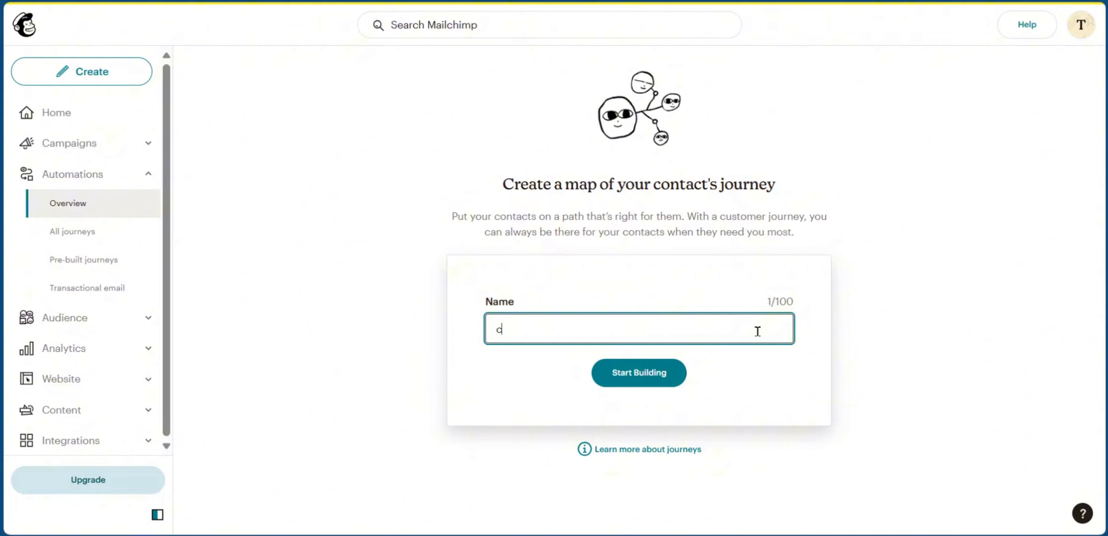
key(BackSpace)
text(Customer Welcome)
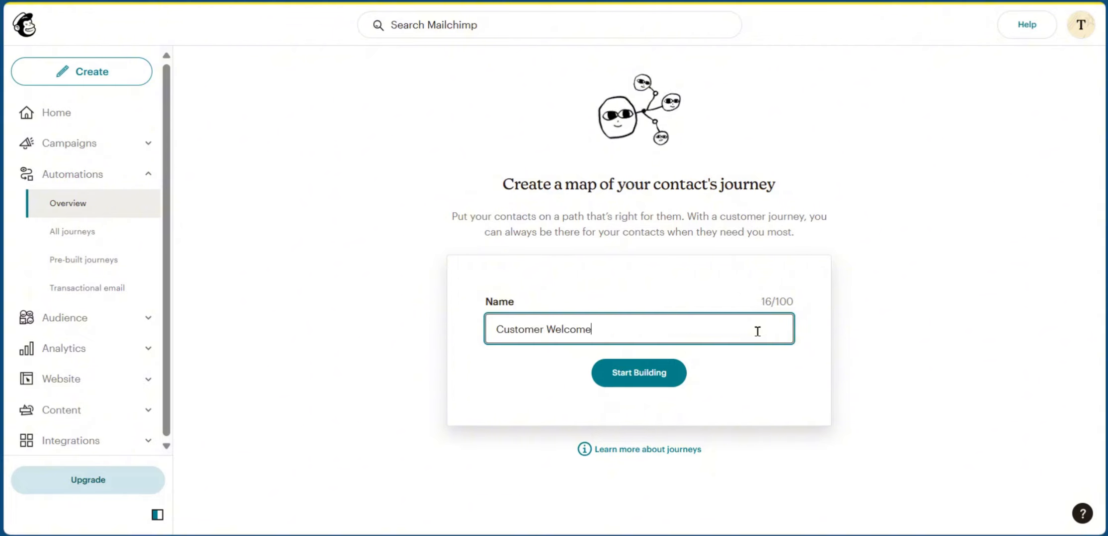
click(631, 379)
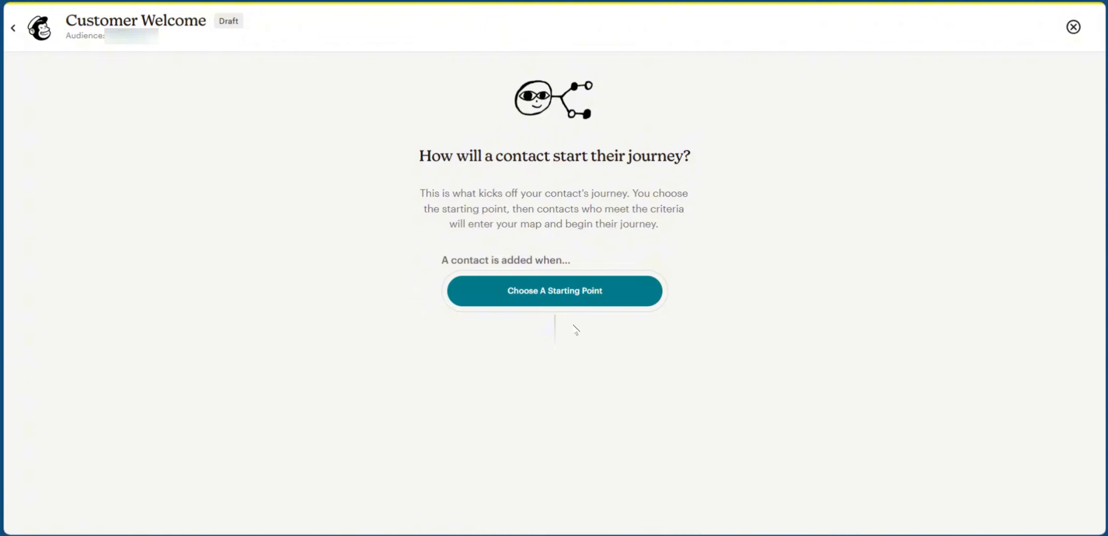
Step: Examine the starting points offered for the journey in the integrations, marketing, contact and shopping activity categories
click(536, 297)
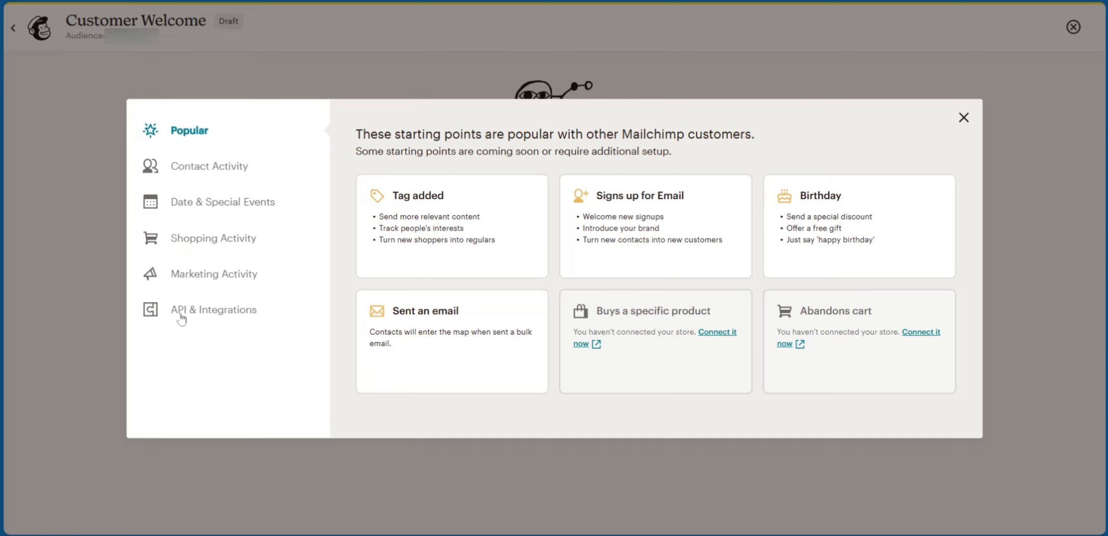
click(226, 312)
click(201, 276)
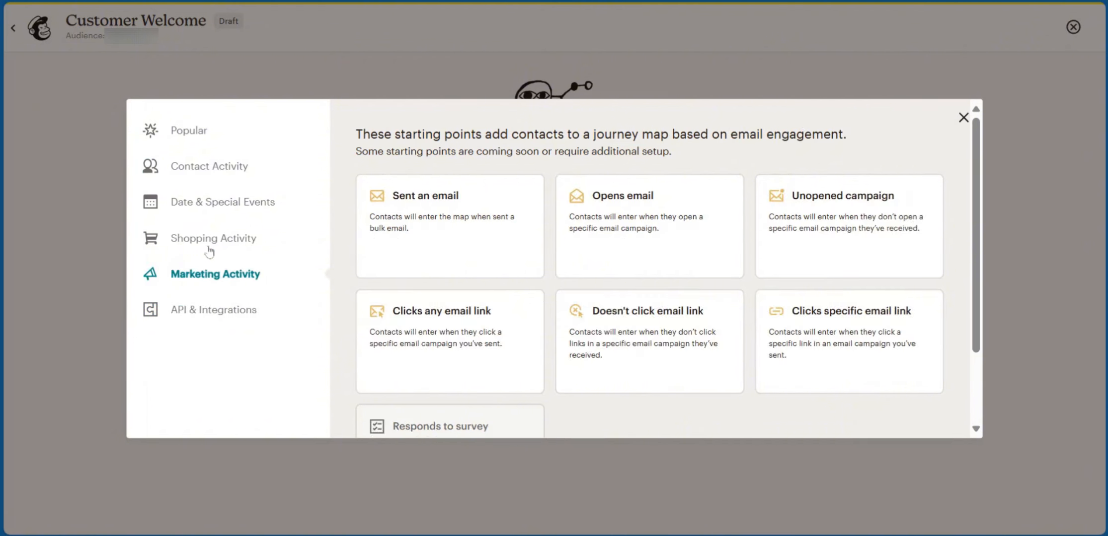
click(199, 165)
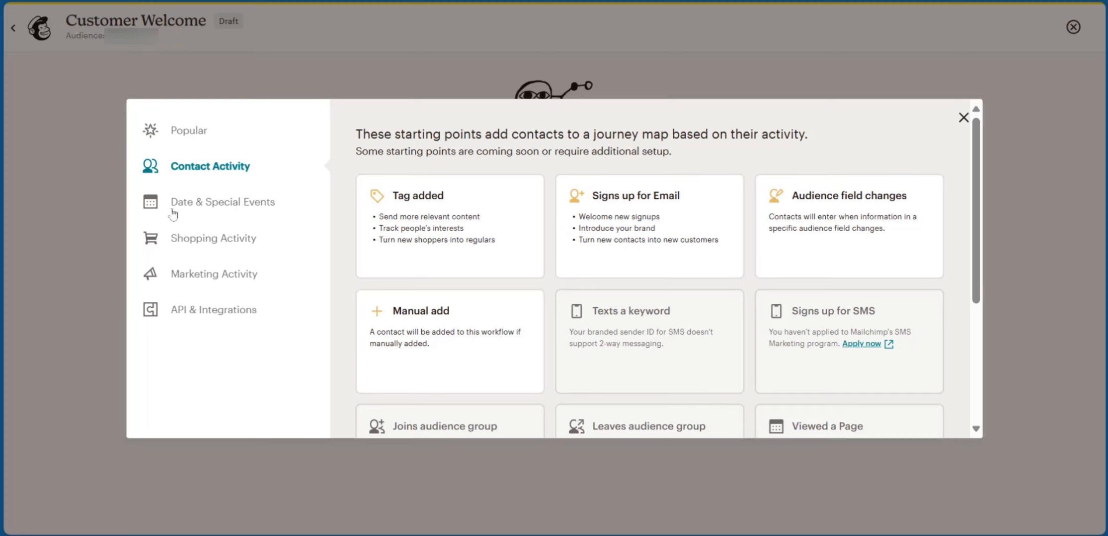
click(208, 242)
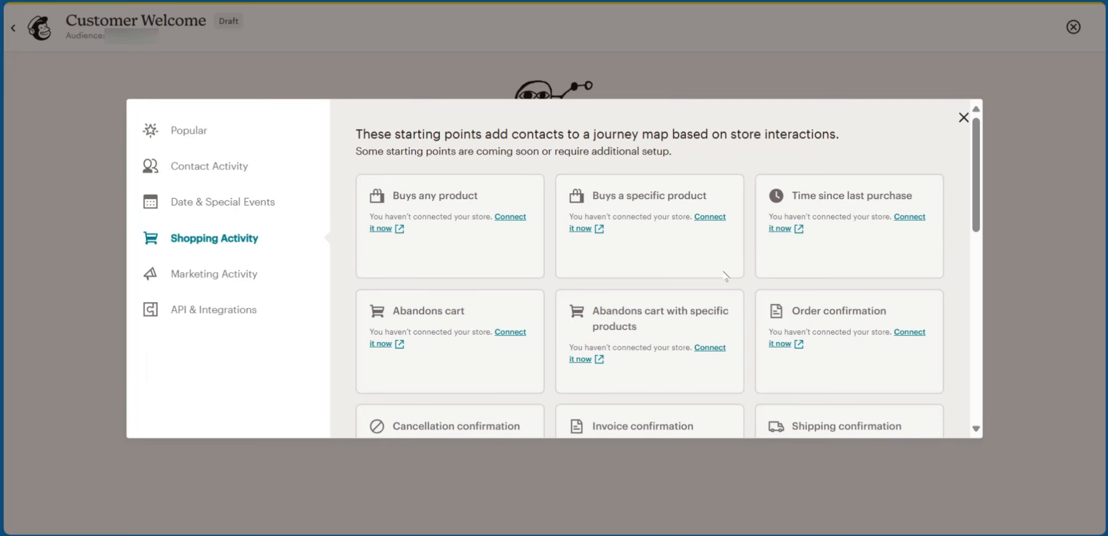
scroll(725, 276, down, 3)
scroll(725, 275, up, 3)
scroll(497, 224, down, 6)
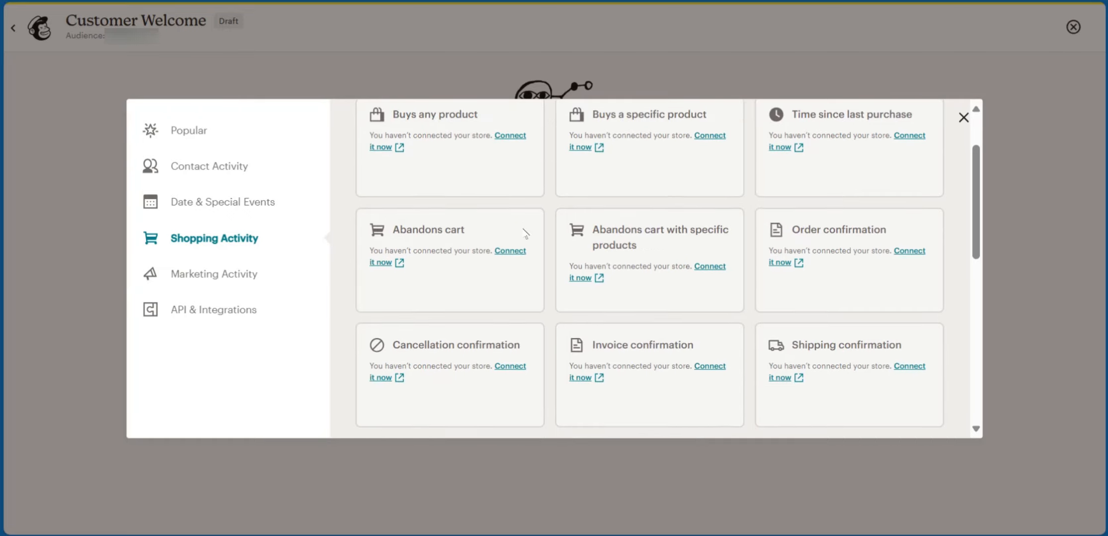
scroll(514, 219, up, 5)
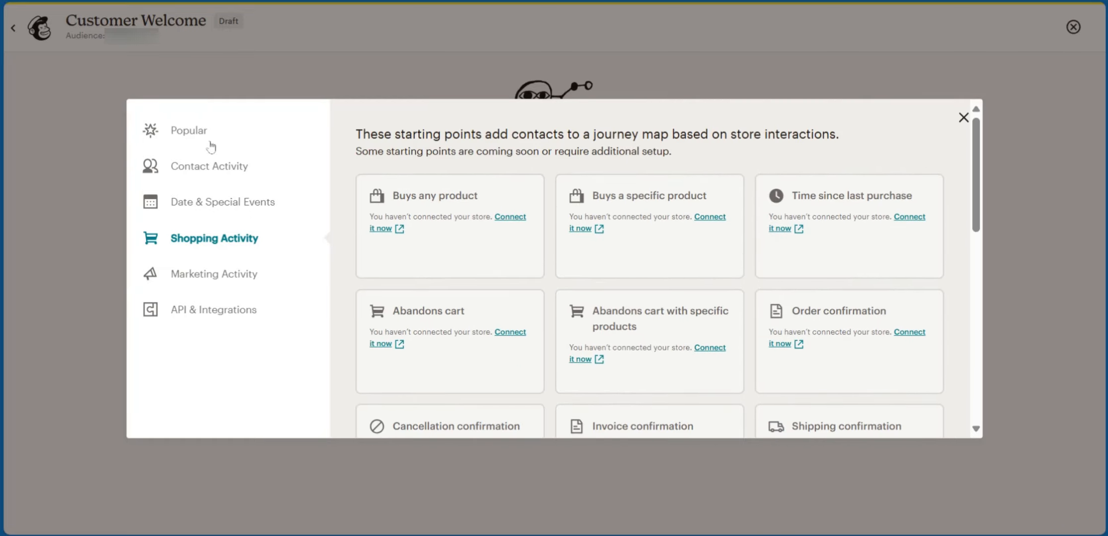
Step: Choose the popular starting point Signs up for Email for the journey and save it
click(184, 132)
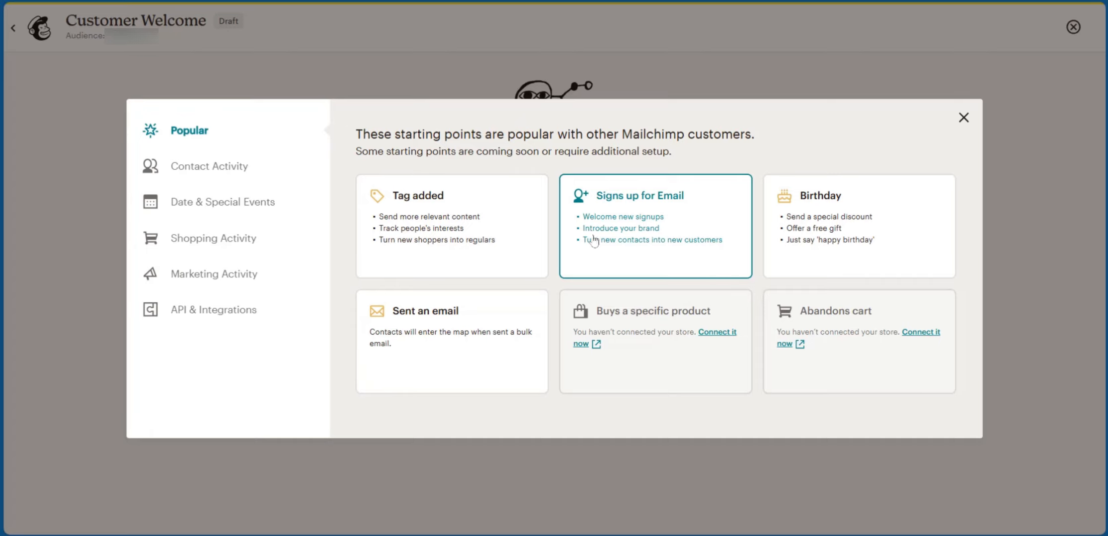
click(631, 231)
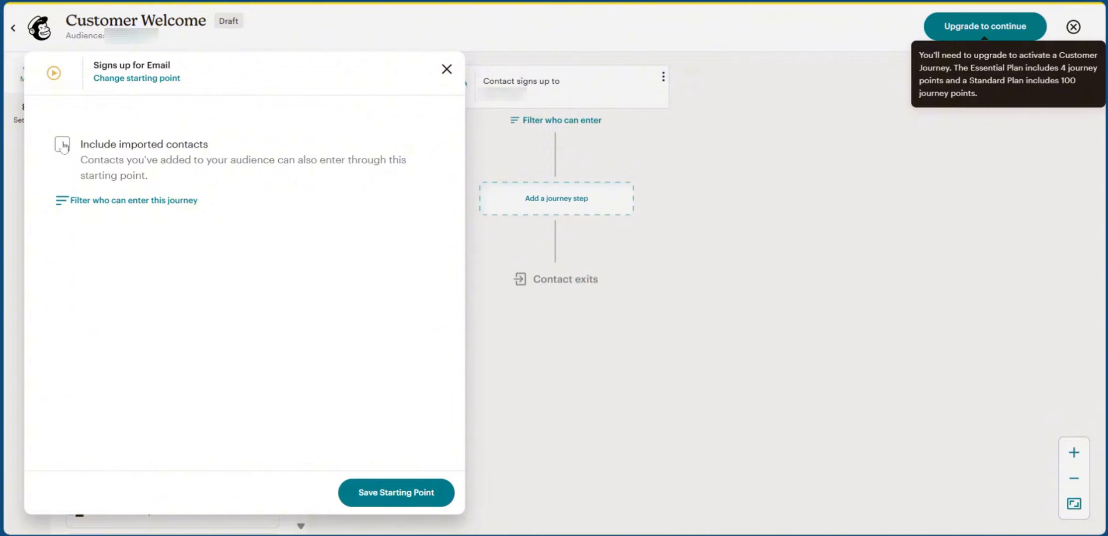
click(63, 145)
click(60, 148)
click(449, 500)
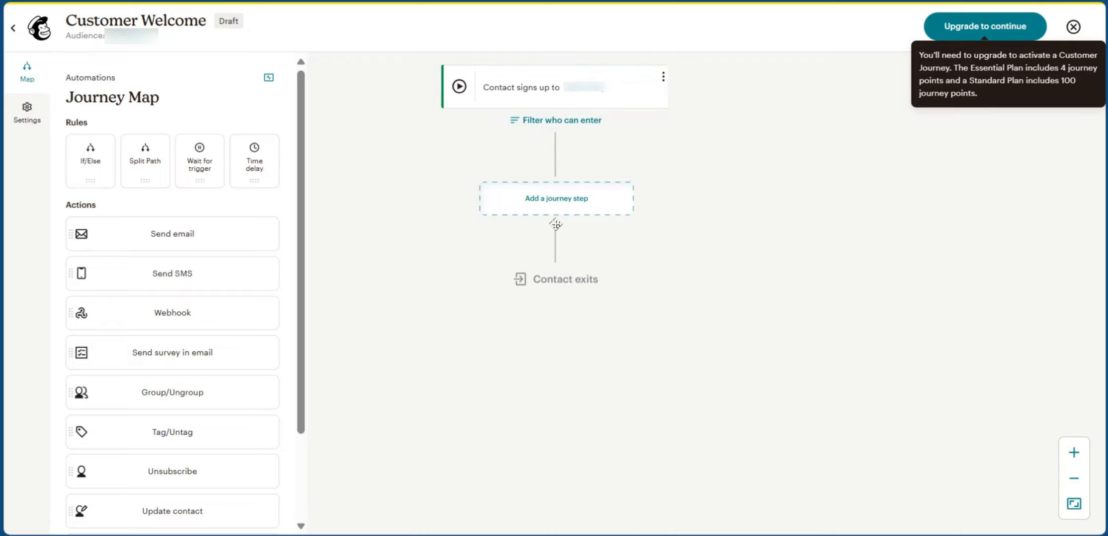
Step: Review the rules, actions and integrations that can be added as journey steps
scroll(258, 211, down, 2)
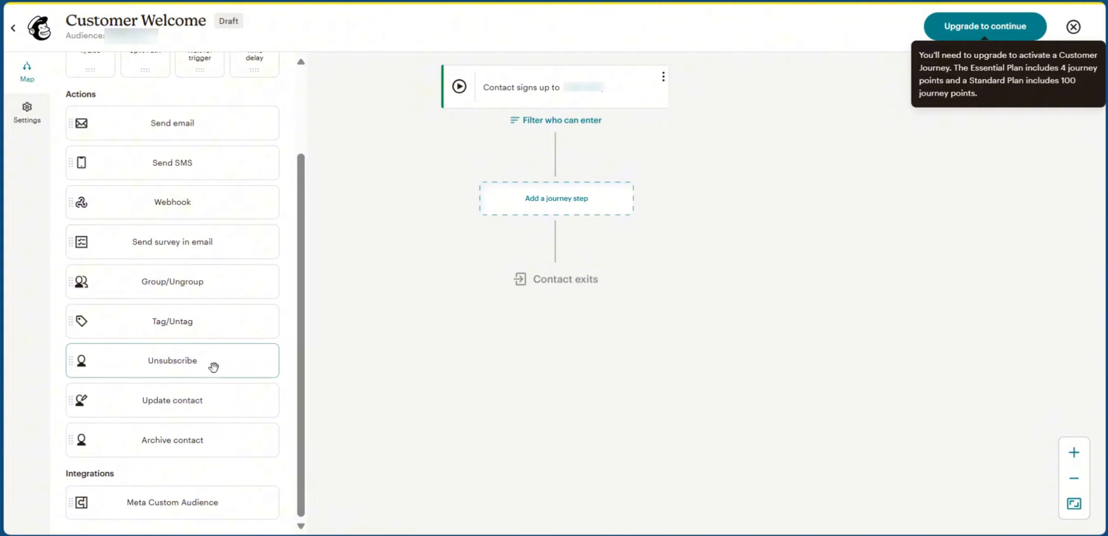
scroll(218, 253, up, 2)
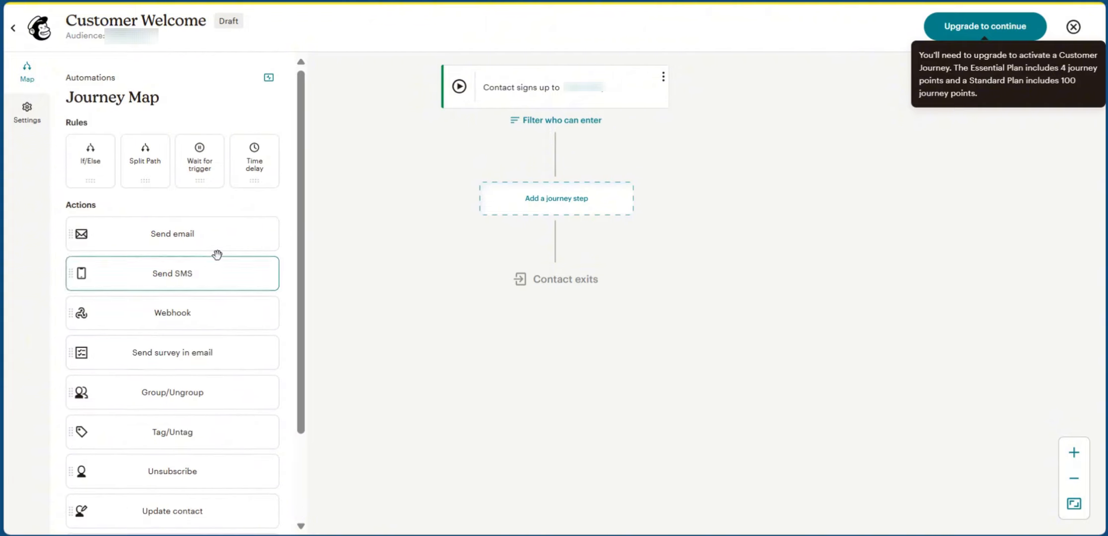
click(536, 199)
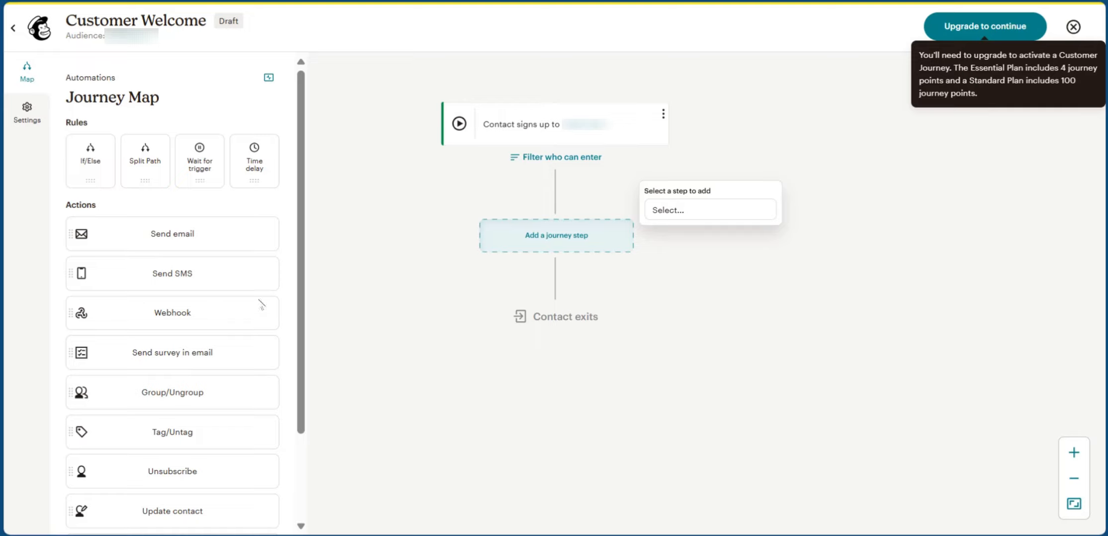
click(678, 210)
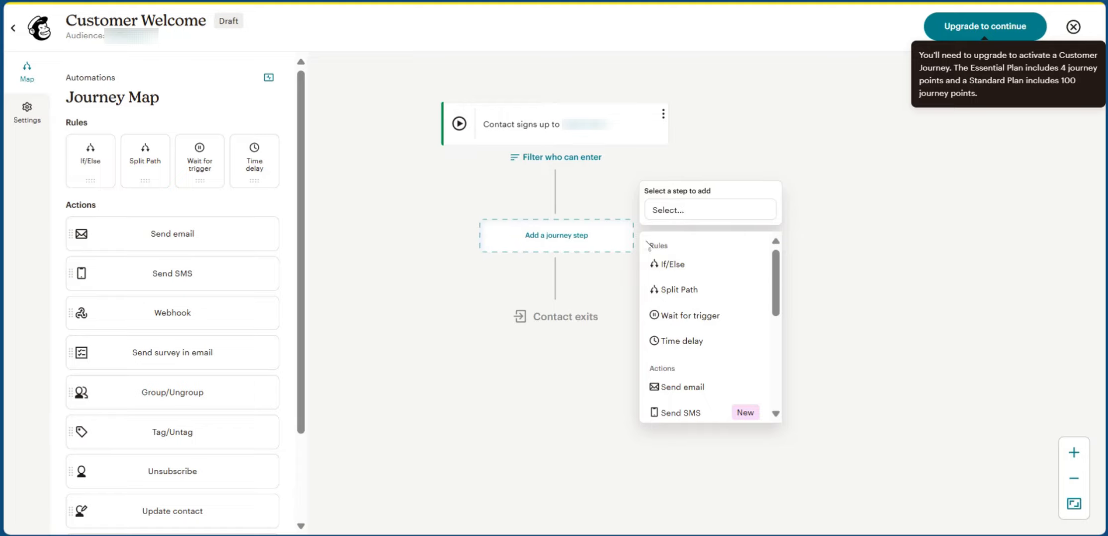
scroll(688, 322, down, 3)
scroll(685, 324, down, 2)
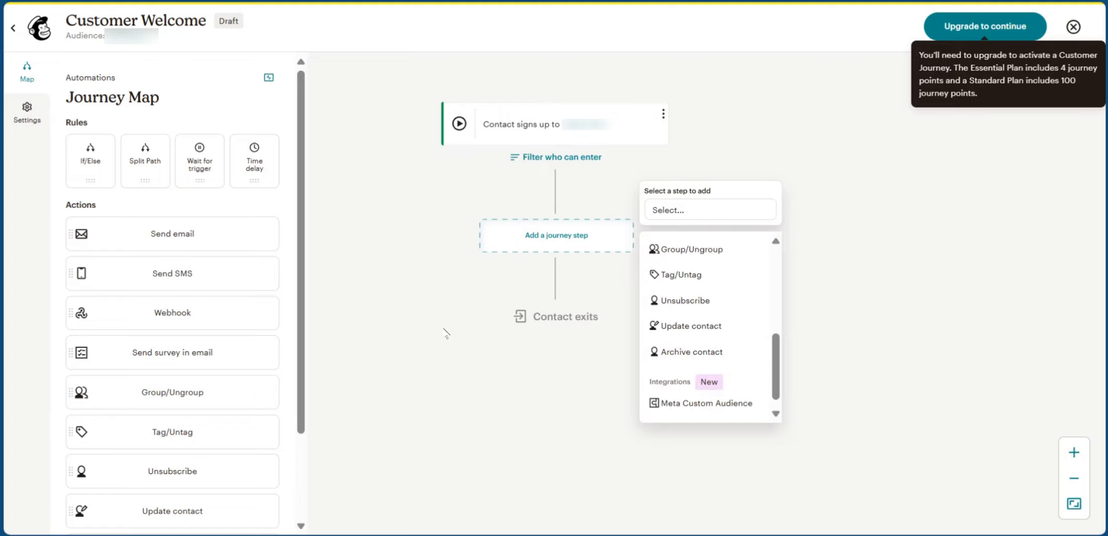
click(445, 331)
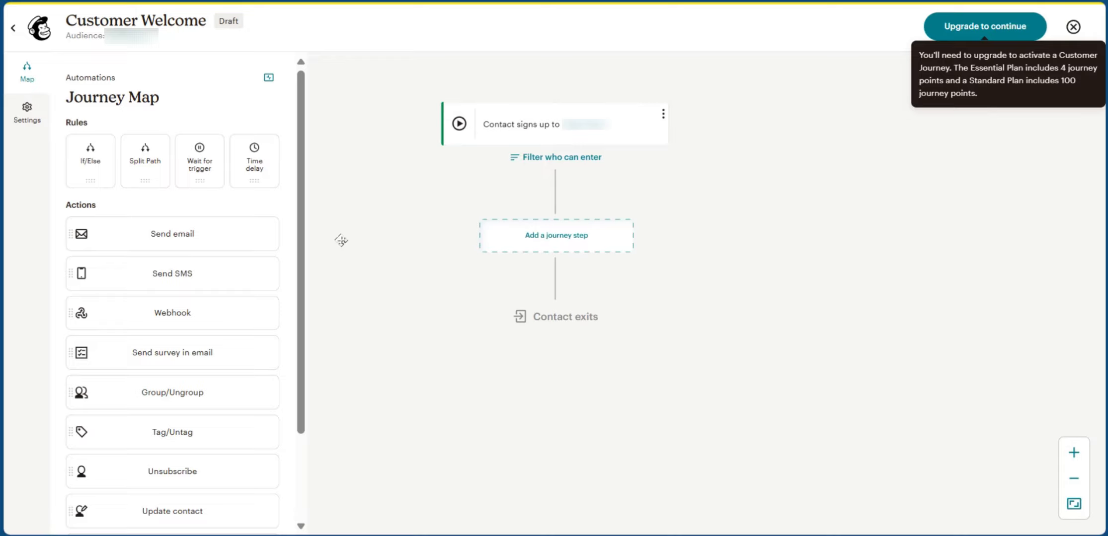
Step: Add a Send email action below the sign-up starting point and enter "Welcome to the Clan" as its subject
drag(177, 238, 551, 248)
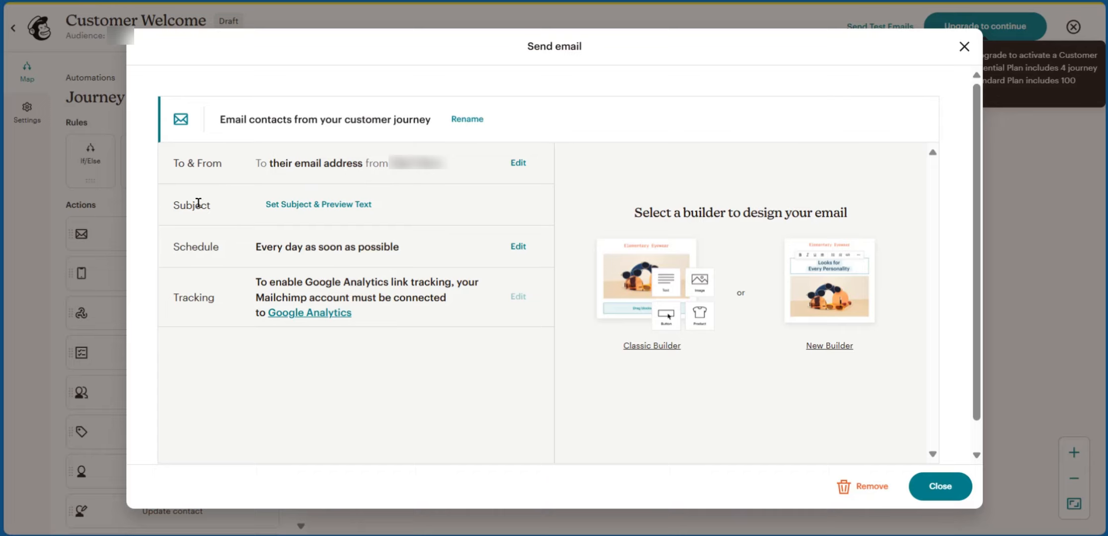
click(276, 209)
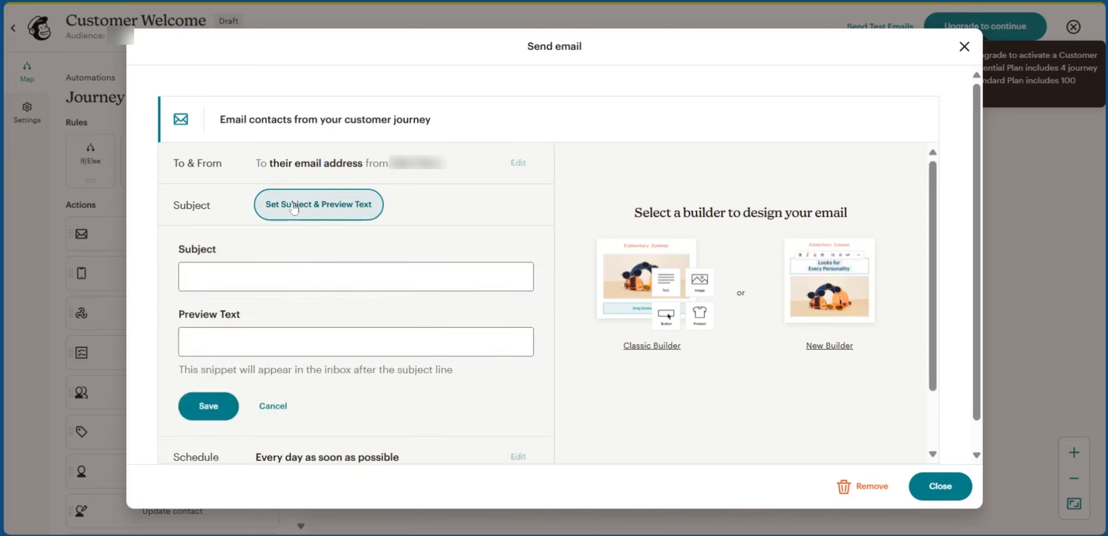
click(281, 265)
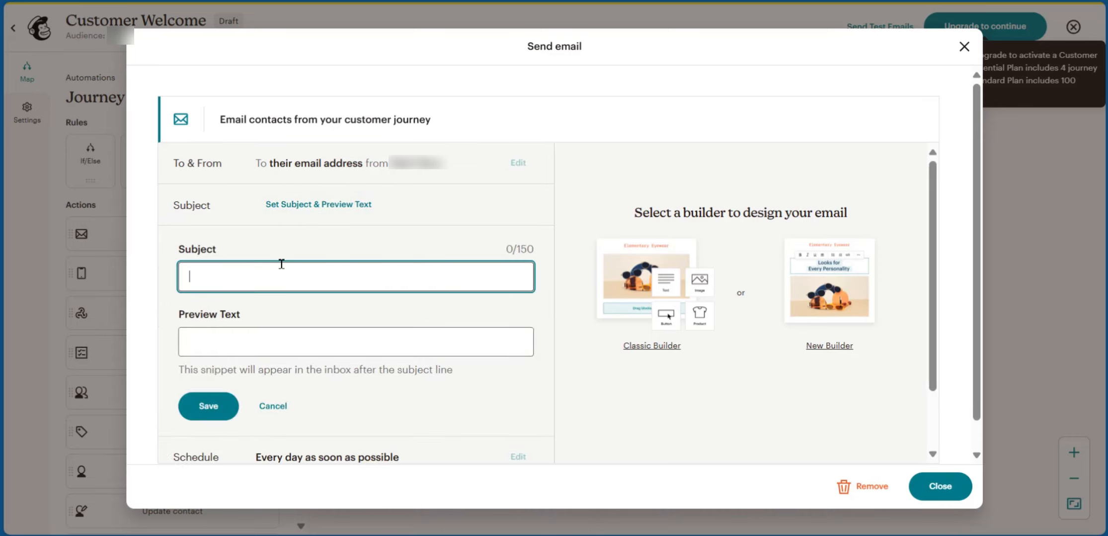
text(Welcome to the Caln)
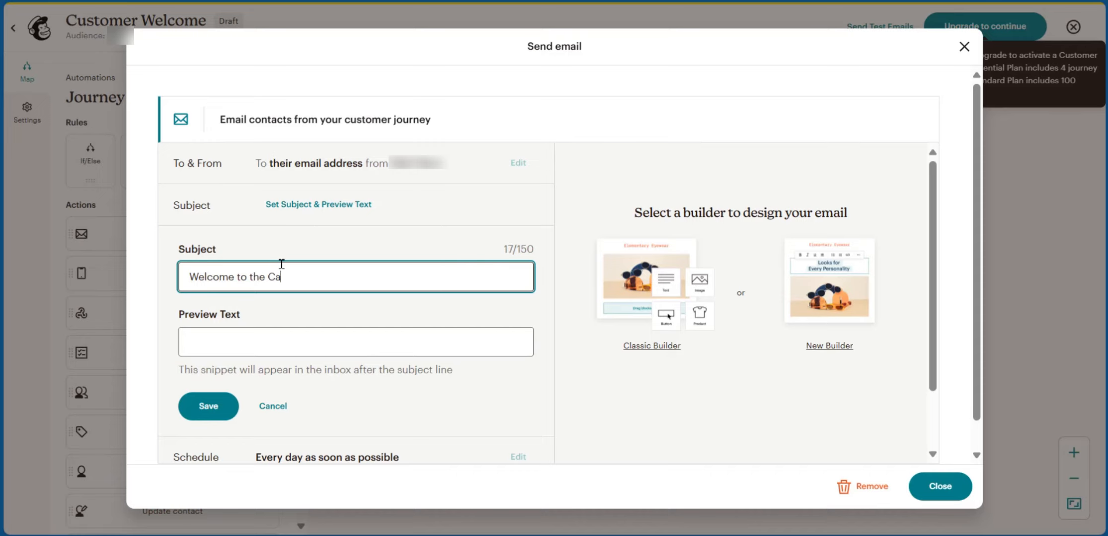
key(BackSpace)
key(BackSpace)
key(BackSpace)
text(lan)
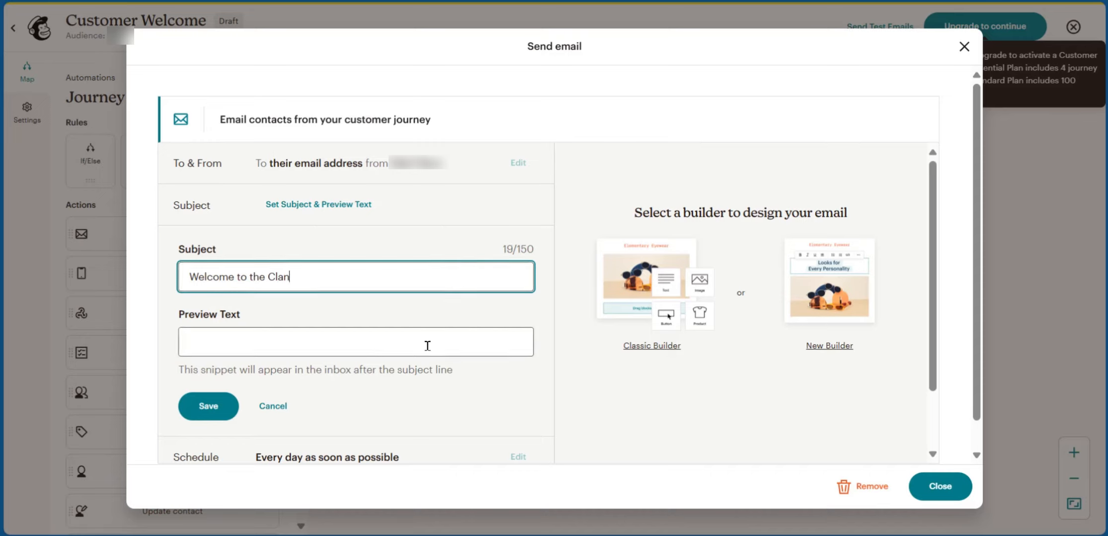
Step: Enter the preview text "We are happy to have you and can't wait to show you around" and save the subject settings
click(427, 346)
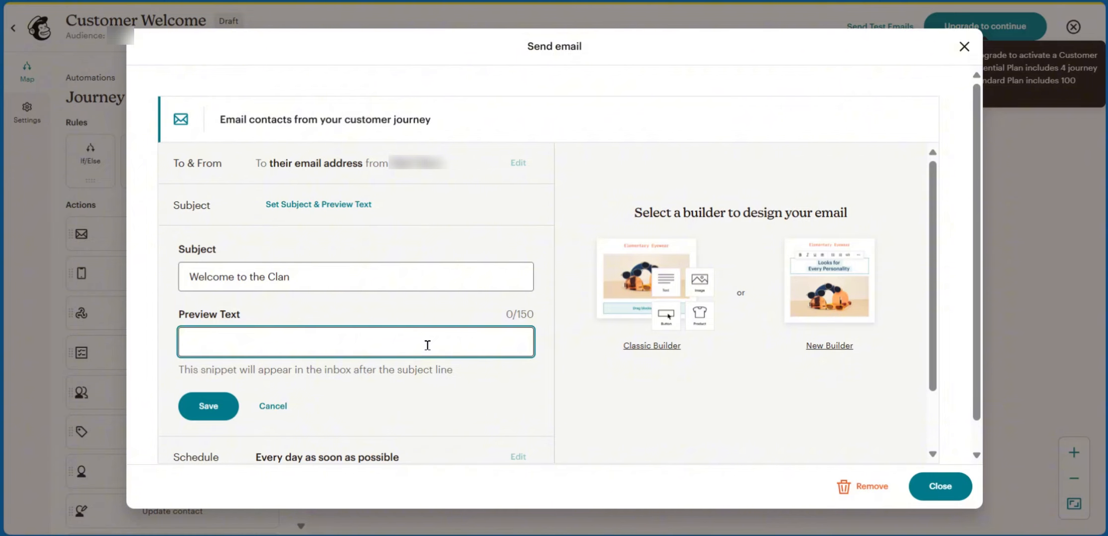
text(We are happy to have you and can't wait to show you around)
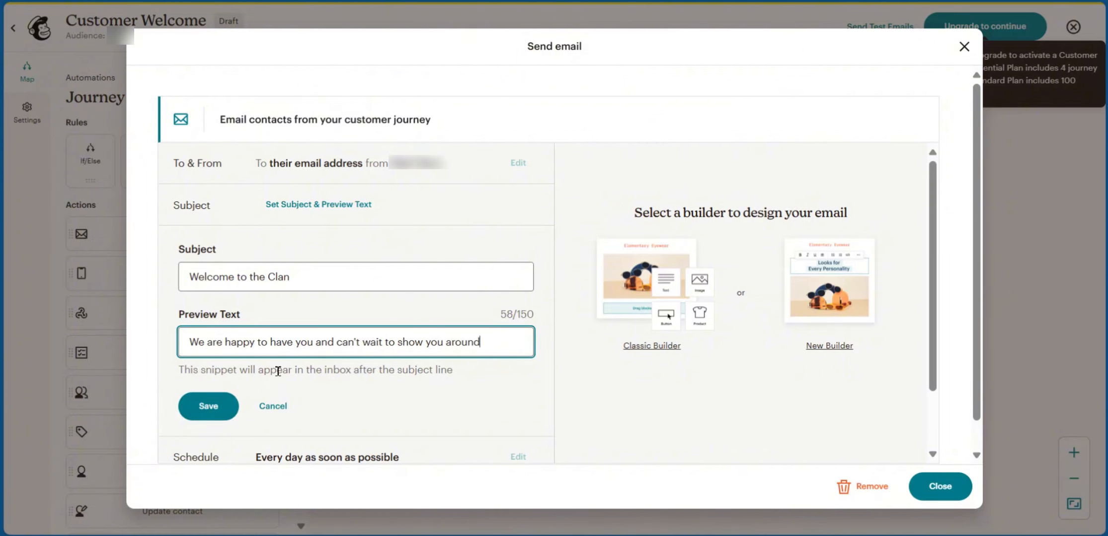
scroll(278, 370, down, 2)
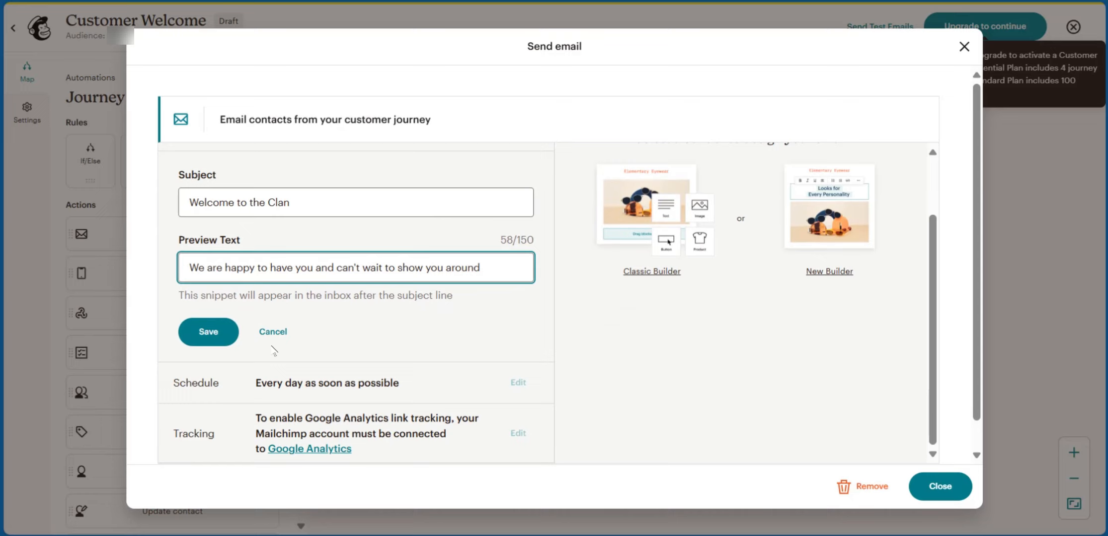
click(204, 334)
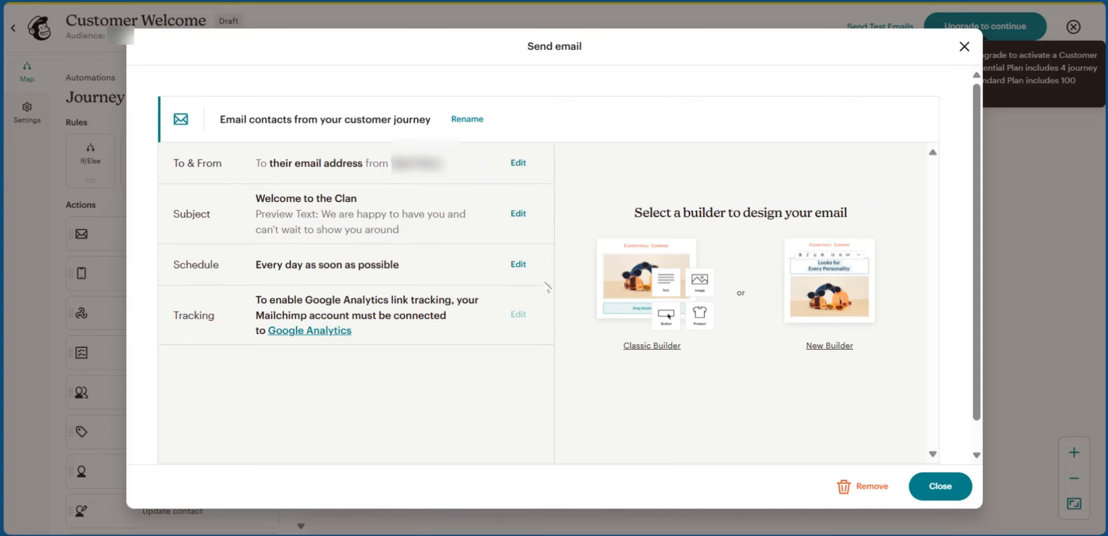
Step: Check the sending days in the email's schedule and try the Only send between option for the time of day
click(518, 266)
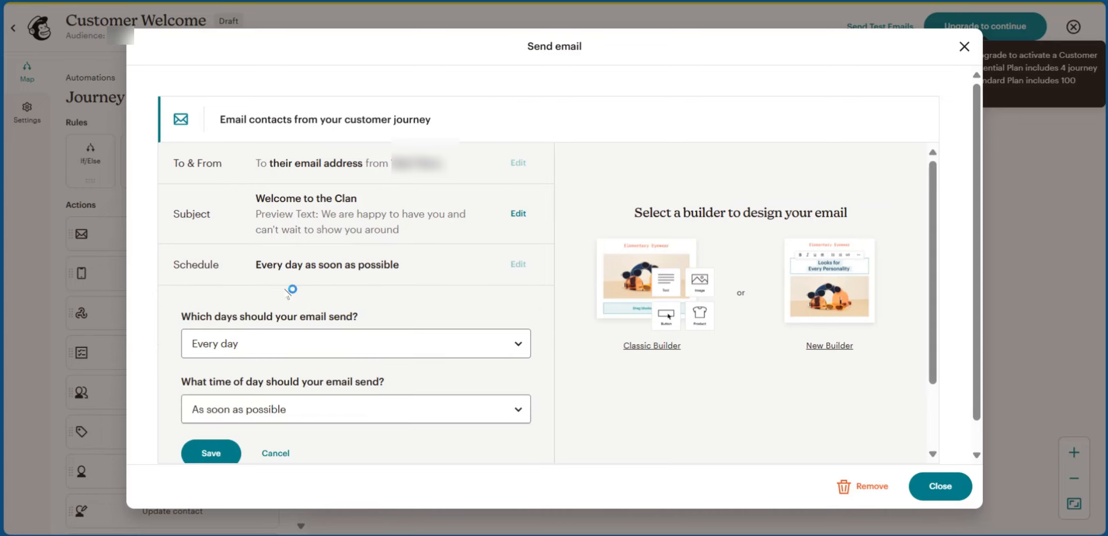
scroll(292, 293, down, 2)
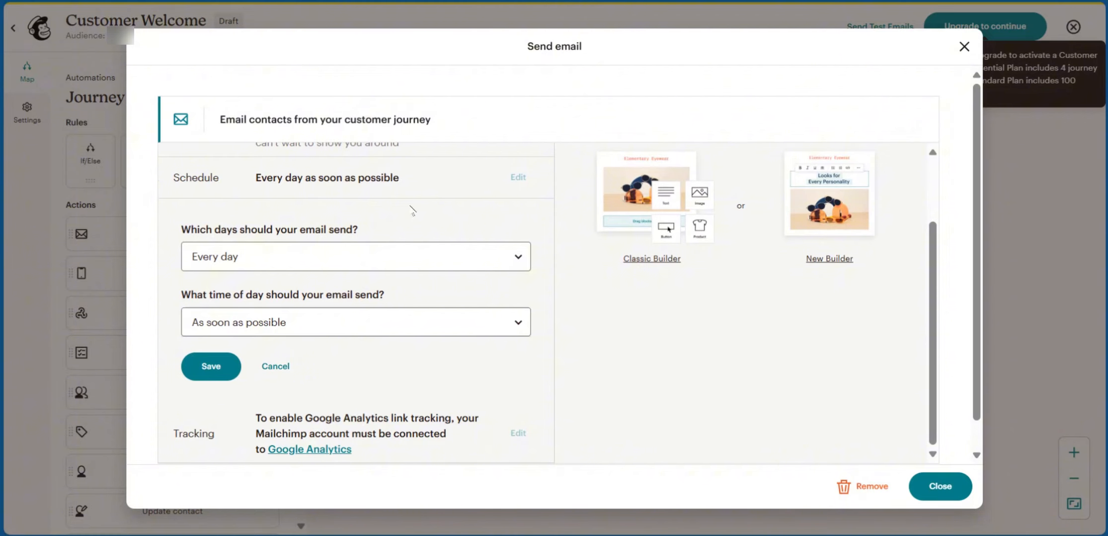
click(314, 251)
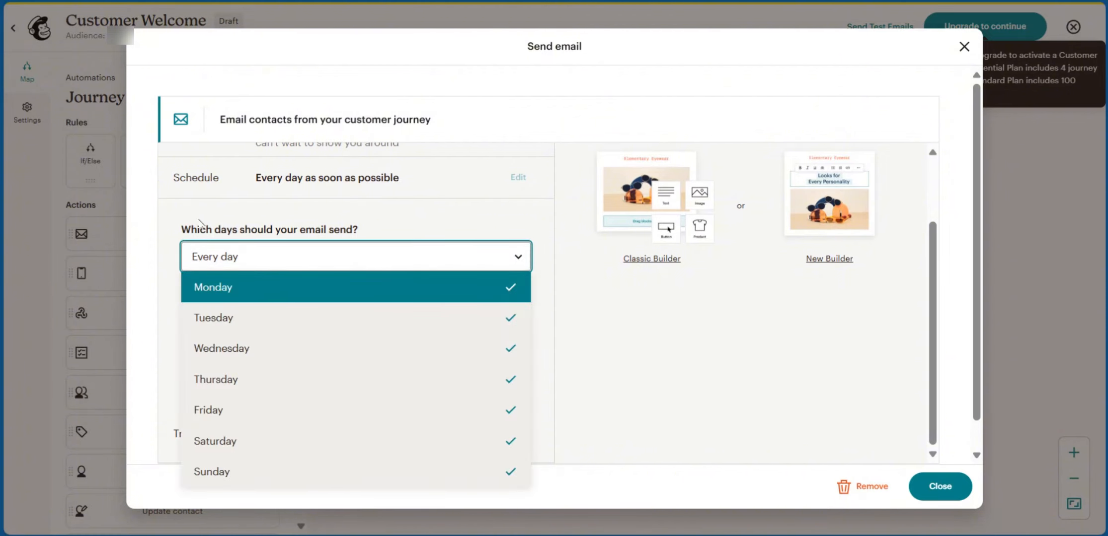
click(181, 219)
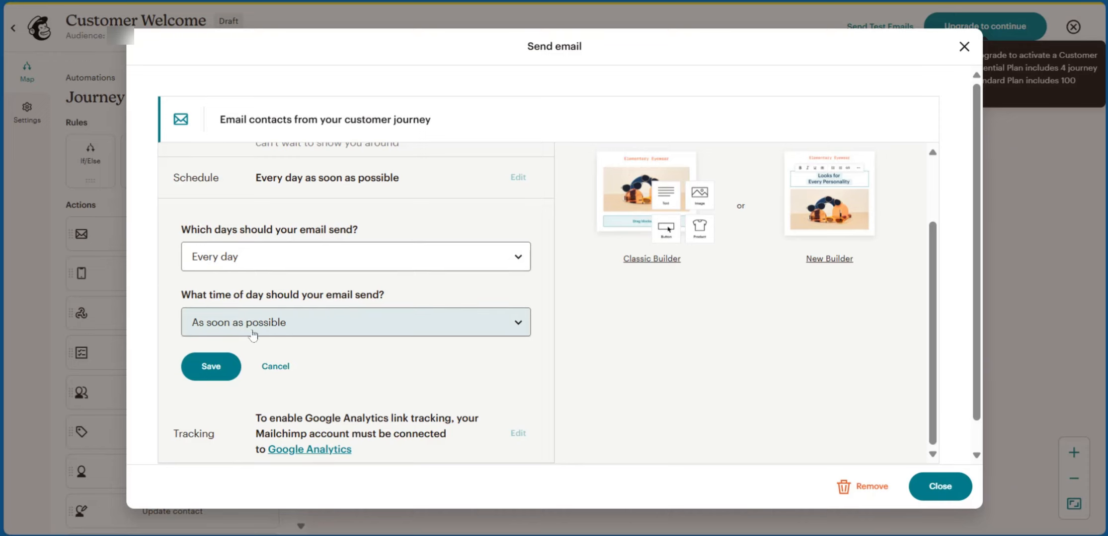
click(276, 331)
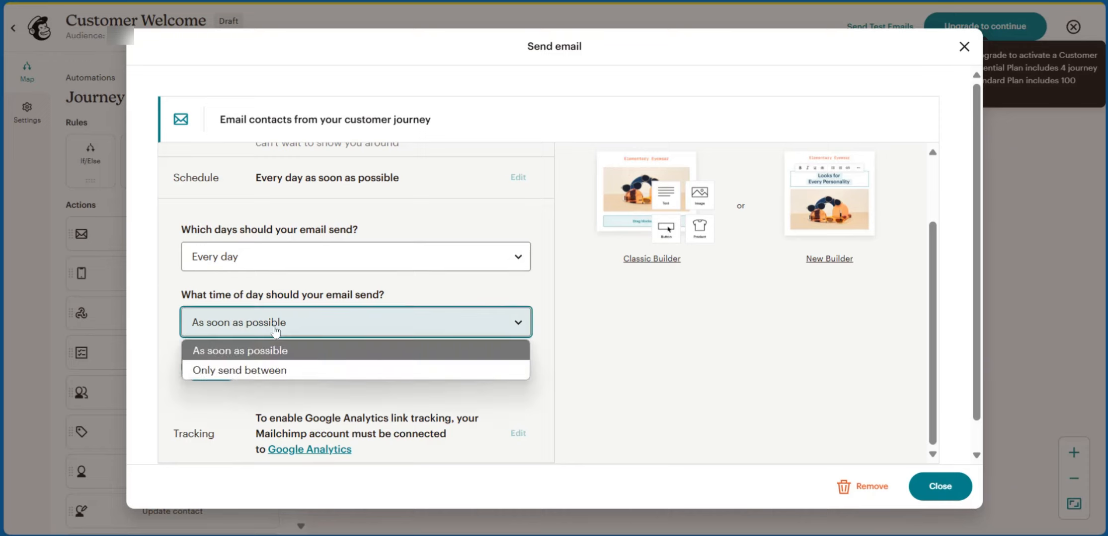
click(221, 376)
scroll(298, 417, down, 2)
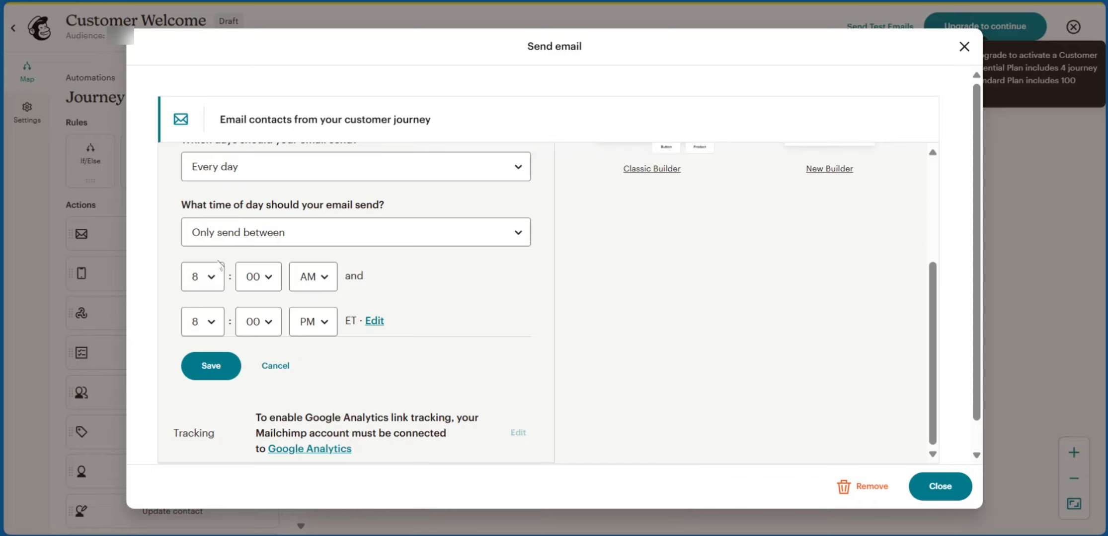
Step: Set the email's sending time to As soon as possible, save the schedule and close the email settings
click(281, 226)
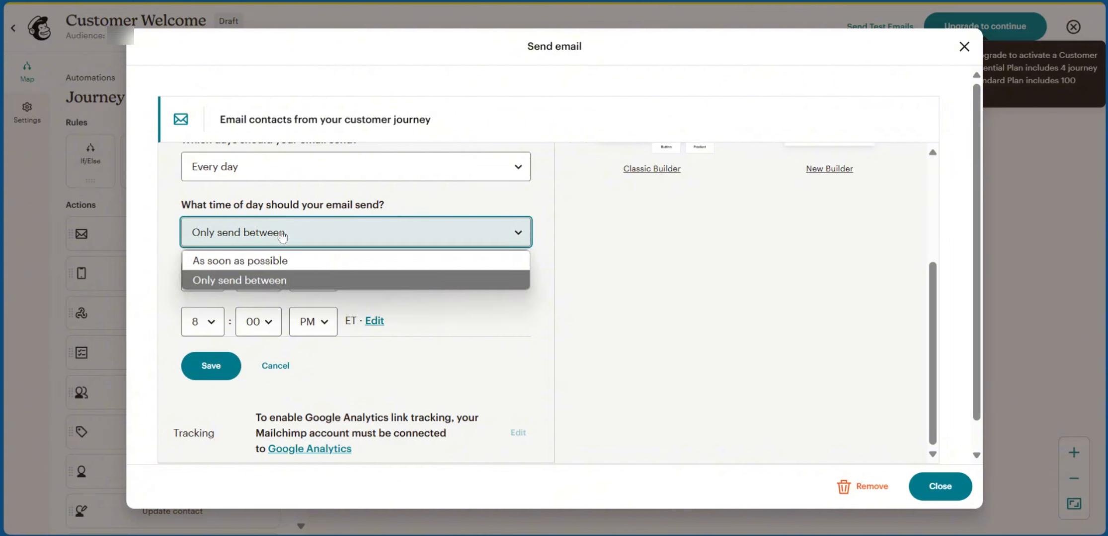
click(244, 254)
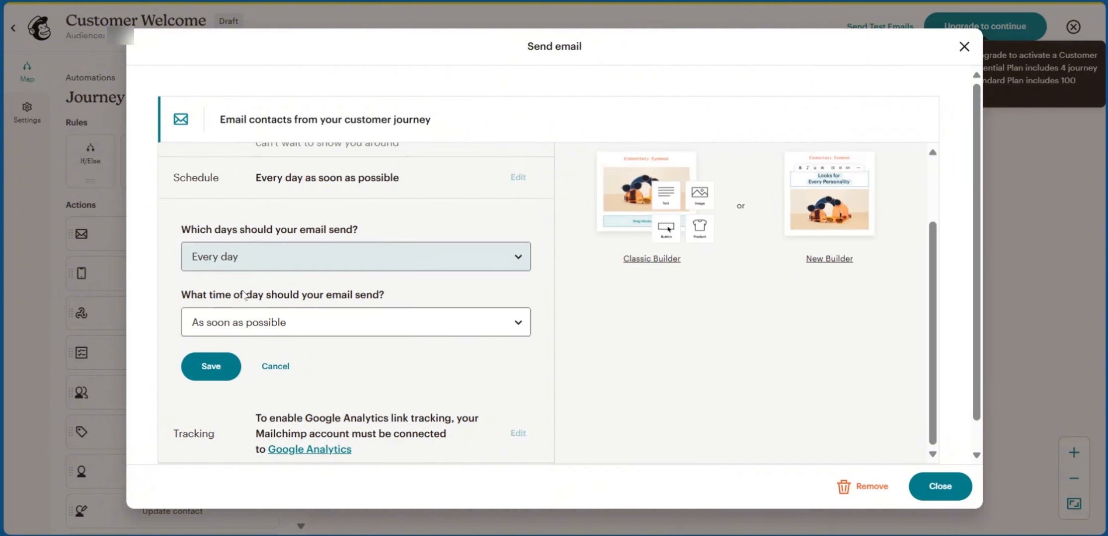
click(211, 368)
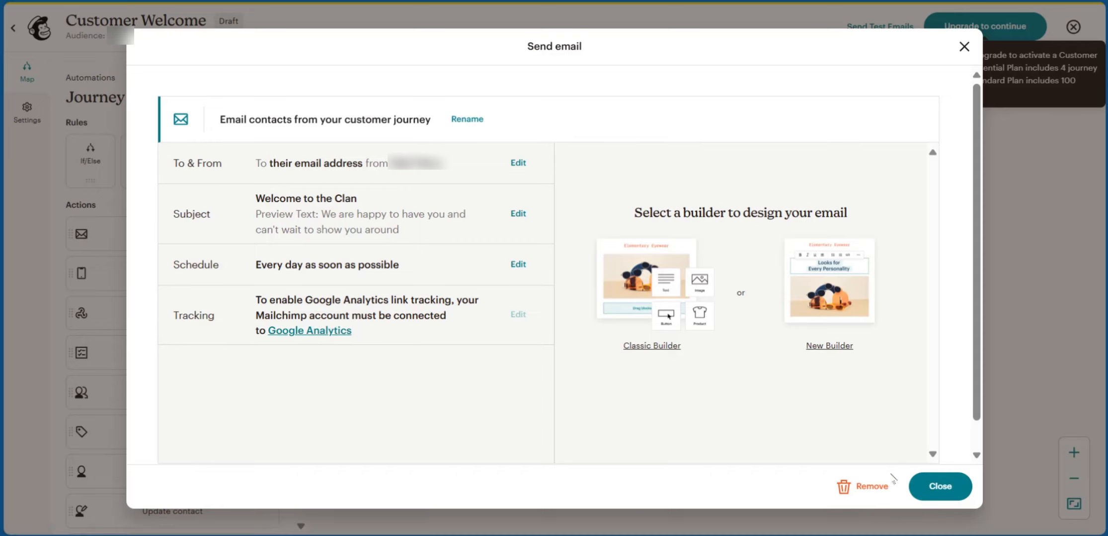
click(939, 487)
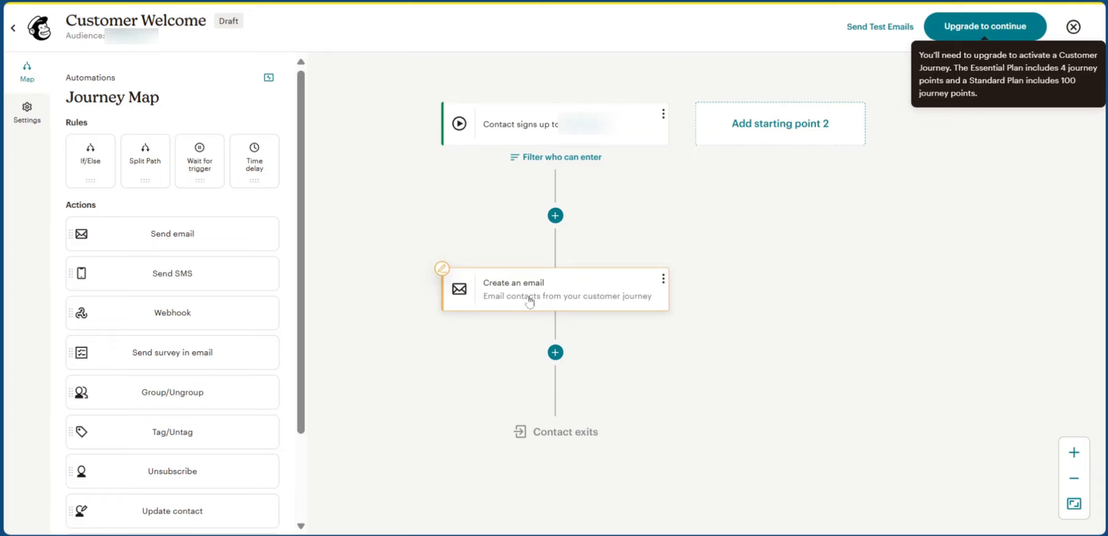
Step: Look at the builder choices for designing the welcome email and return to the journey map
click(577, 300)
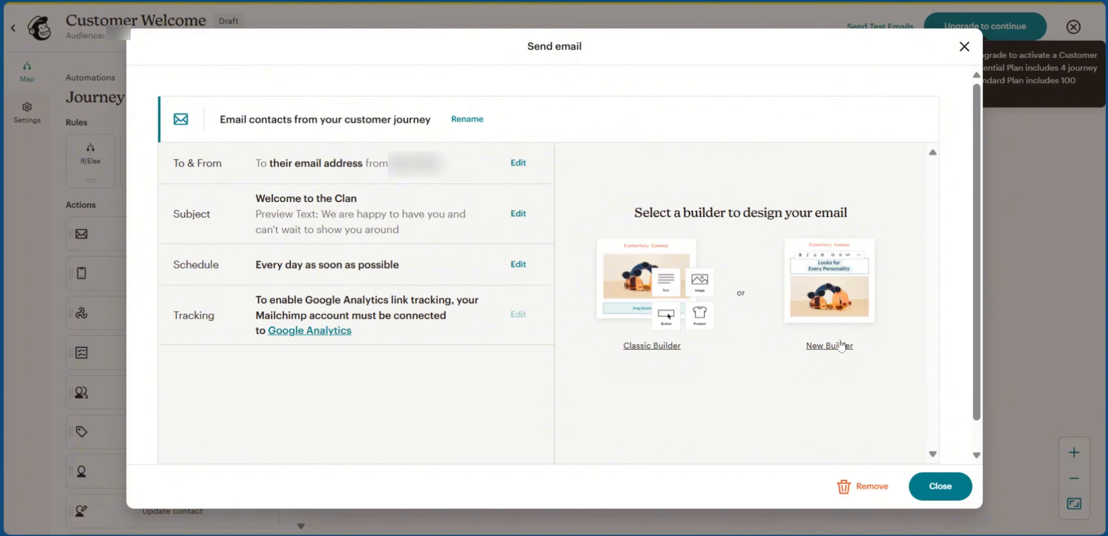
click(939, 488)
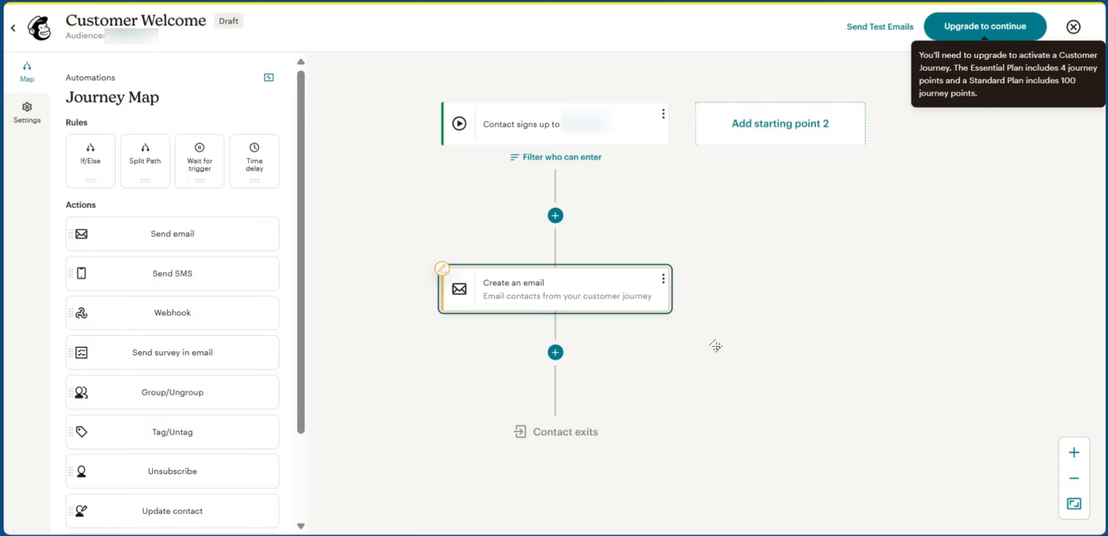
Step: Add a Time delay rule between the welcome email and the contact exit
scroll(529, 329, down, 2)
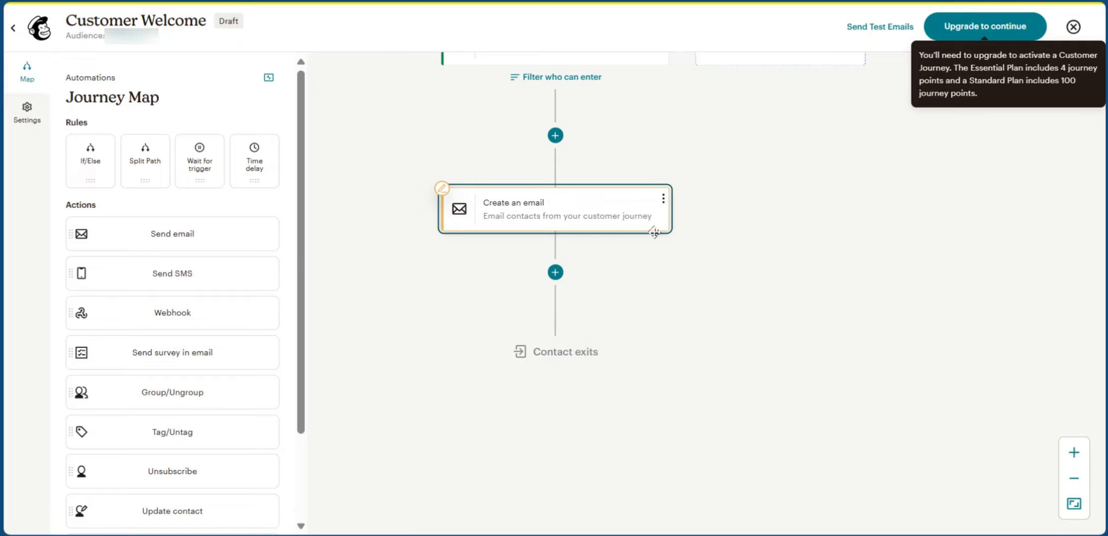
scroll(230, 286, down, 3)
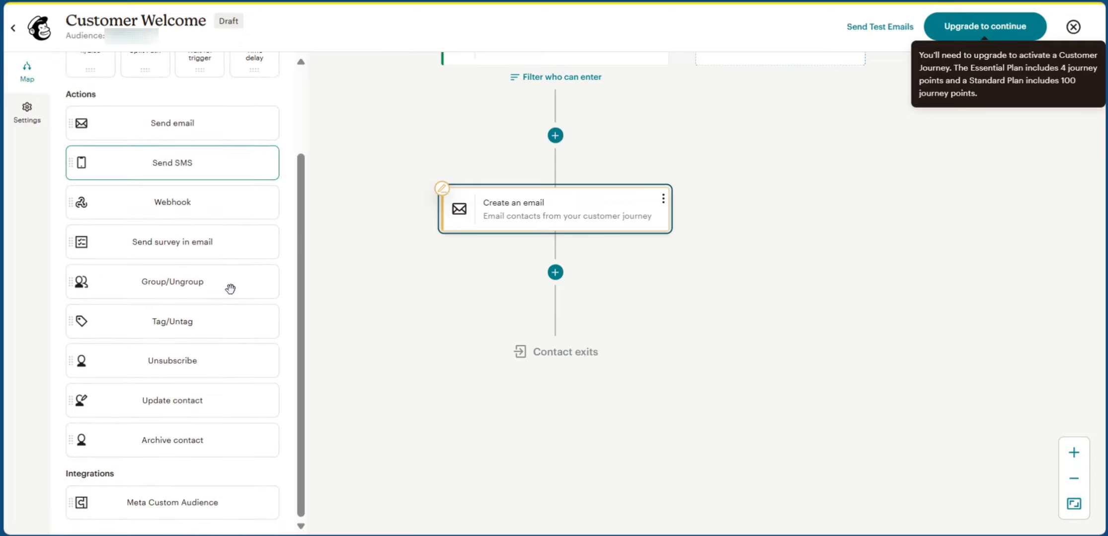
scroll(227, 180, up, 3)
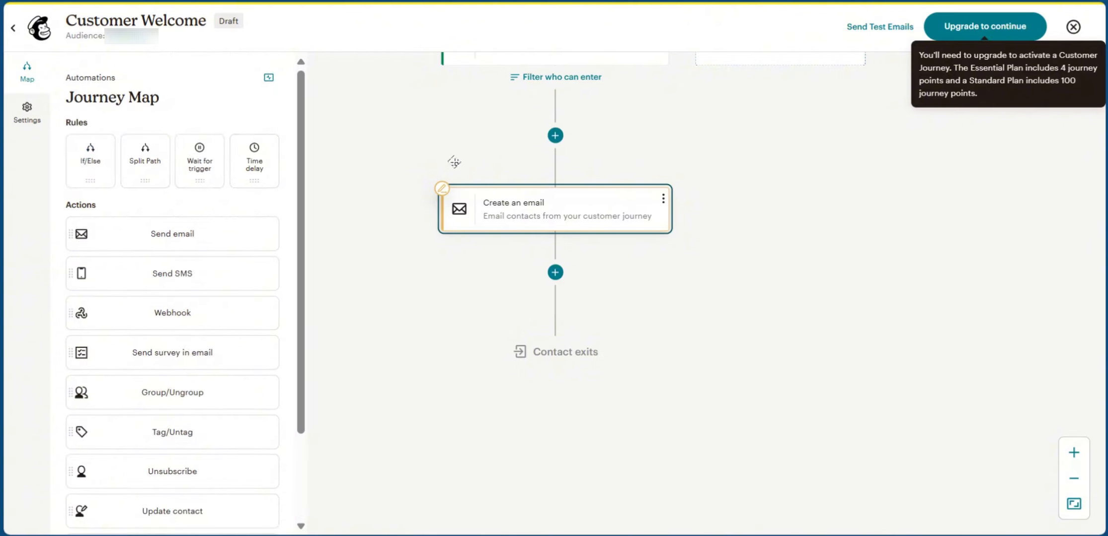
drag(255, 158, 557, 275)
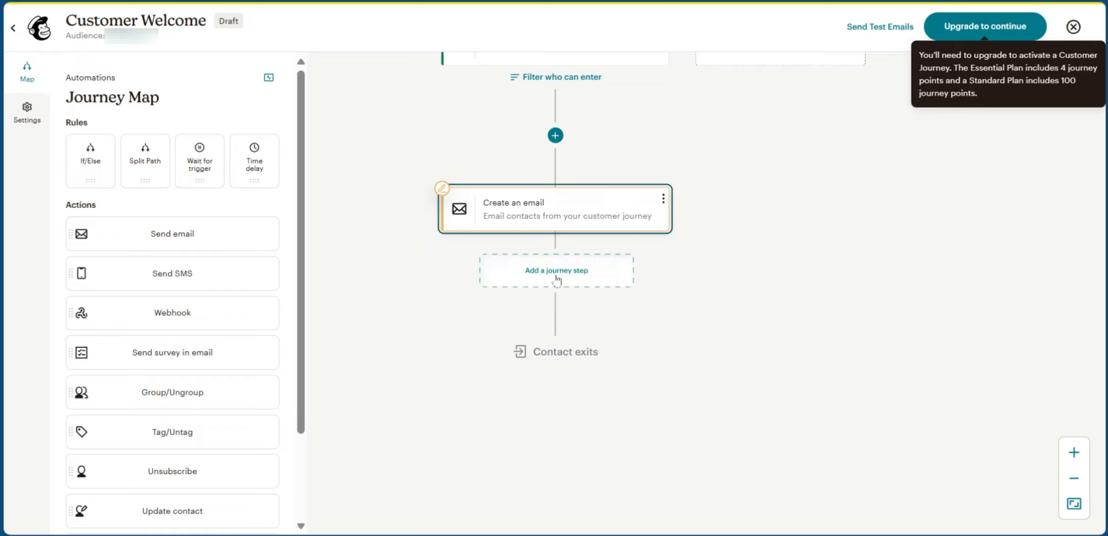
drag(254, 159, 555, 271)
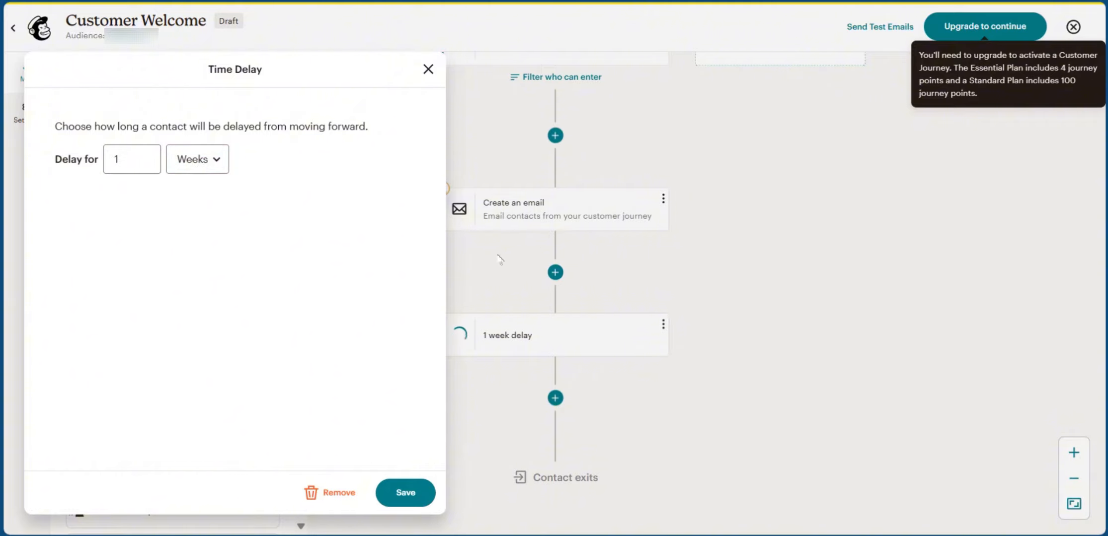
Step: Set the time delay to 3 days and save it
click(201, 159)
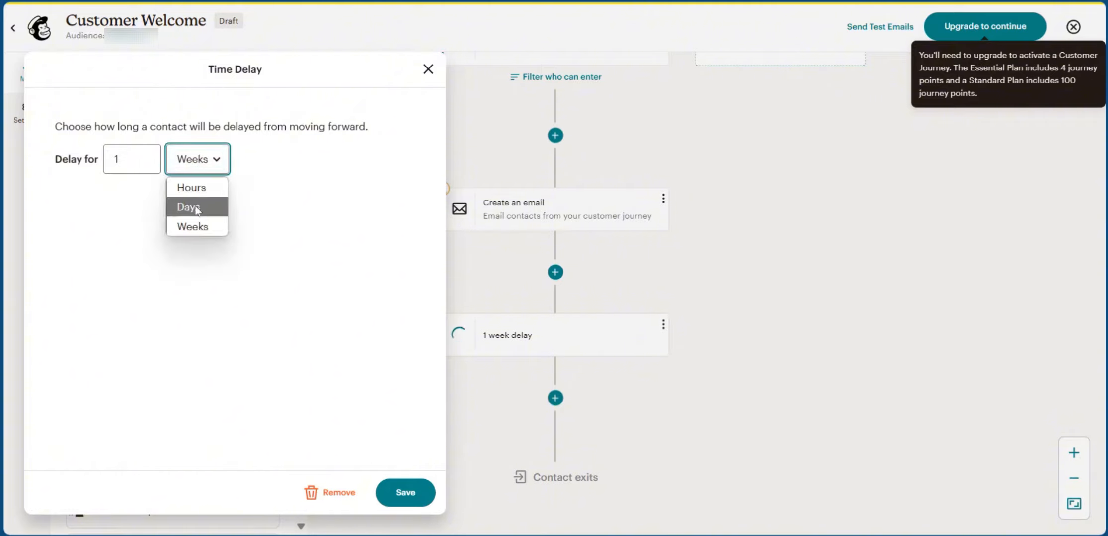
click(198, 208)
click(127, 163)
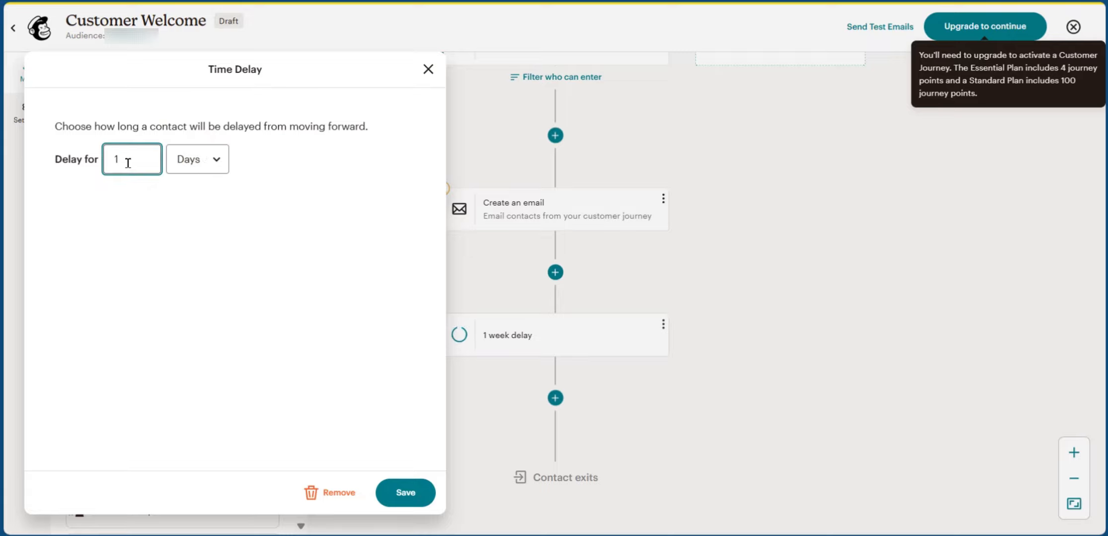
click(405, 489)
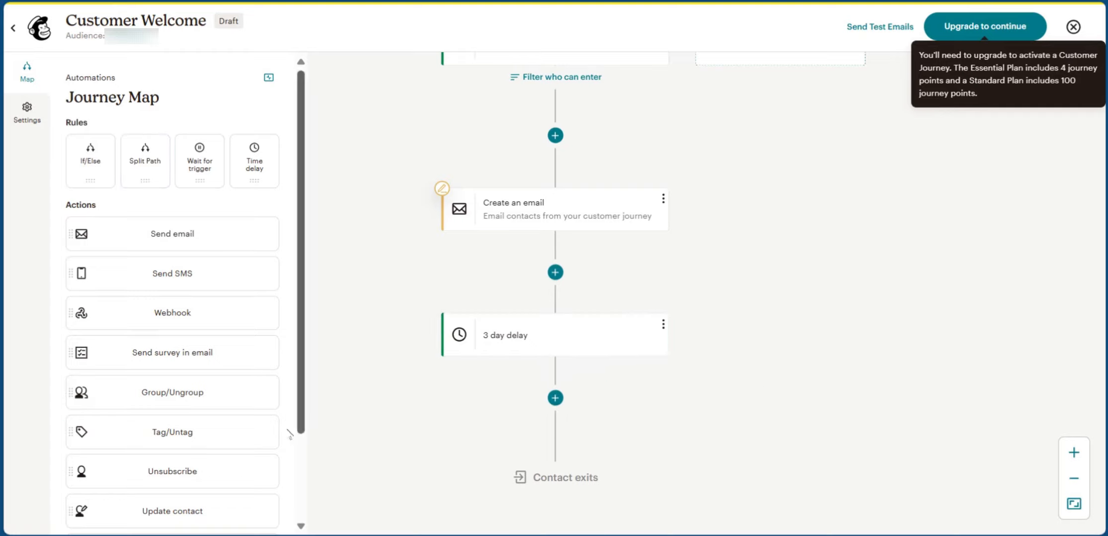
Step: Add a second Send email action after the 3 day delay and close its settings without a subject
scroll(171, 441, down, 2)
scroll(178, 251, up, 2)
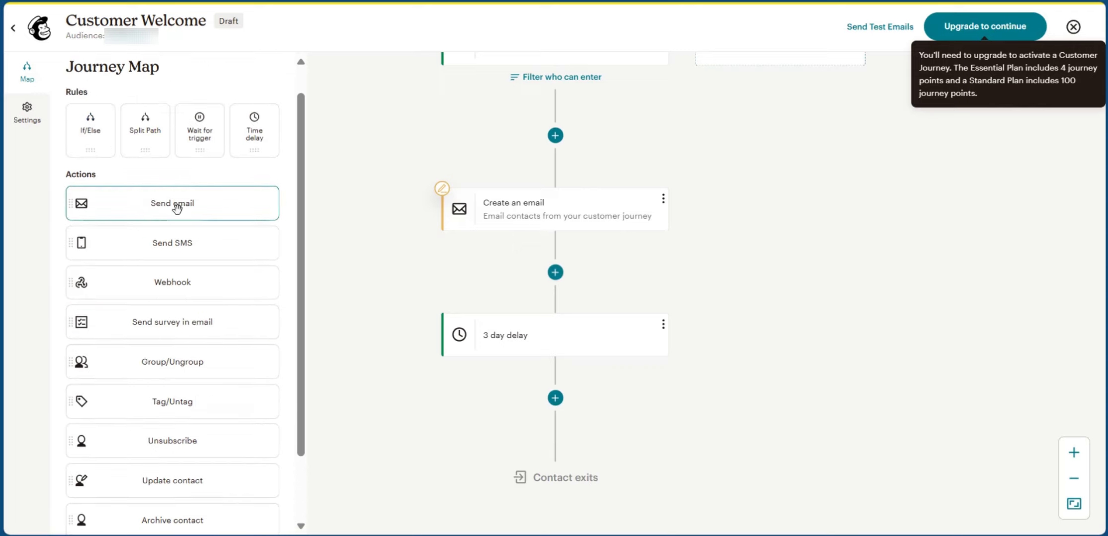
scroll(179, 243, down, 2)
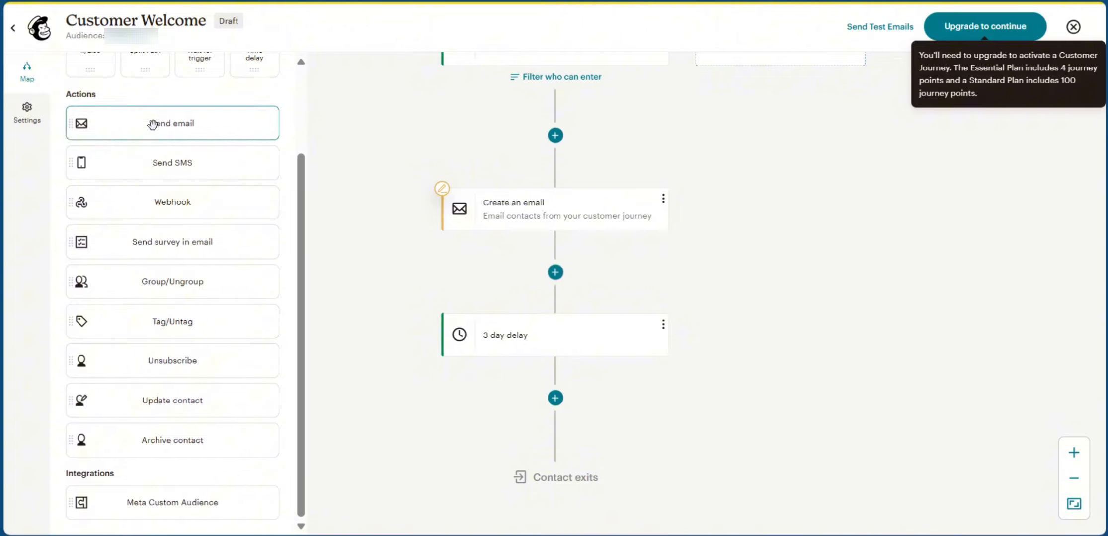
drag(150, 124, 578, 408)
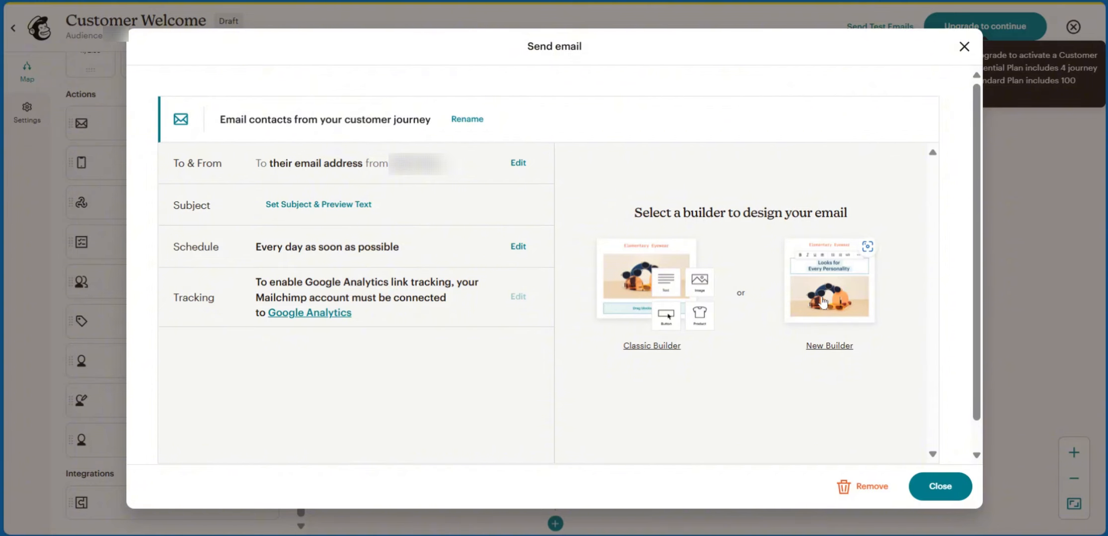
click(925, 484)
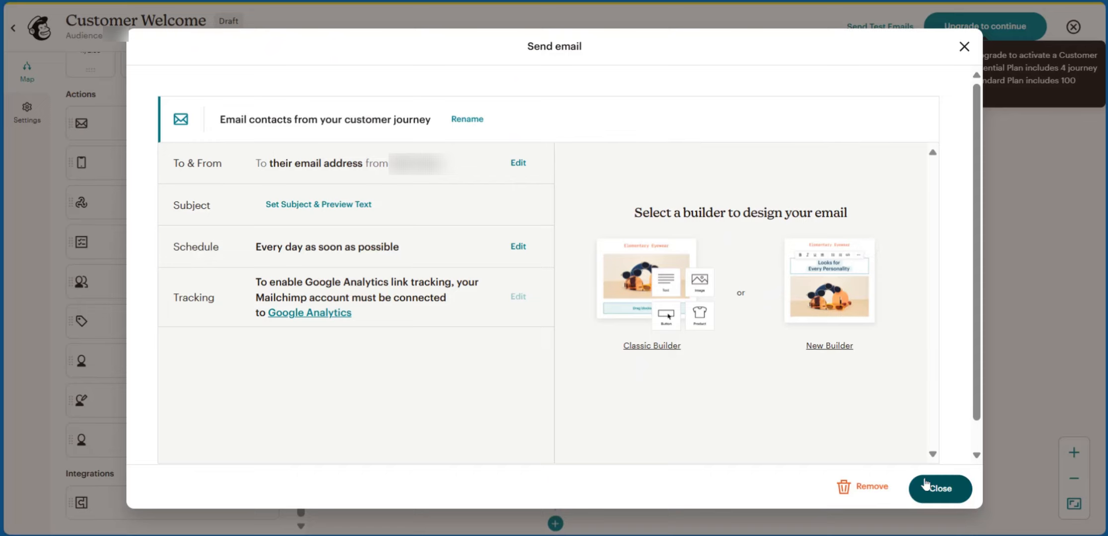
Step: Review the whole journey map from the sign-up starting point to the contact exit
scroll(517, 221, up, 3)
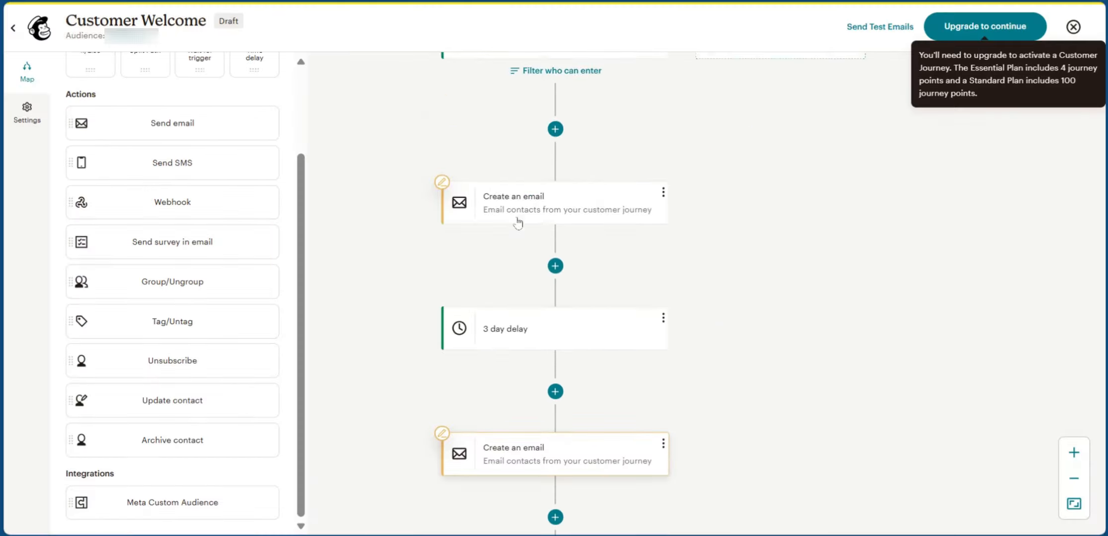
scroll(518, 221, down, 5)
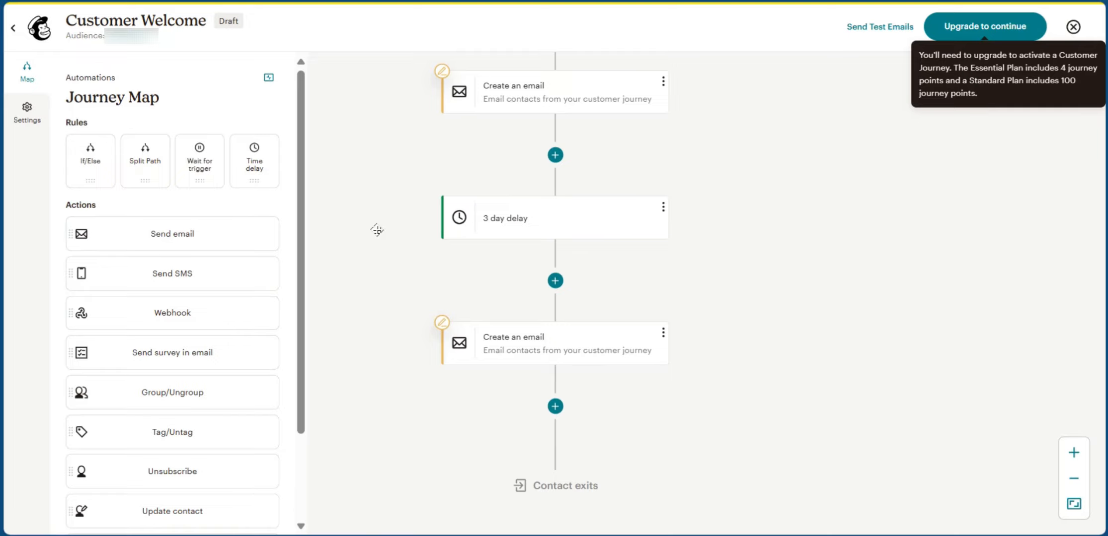
scroll(683, 397, down, 1)
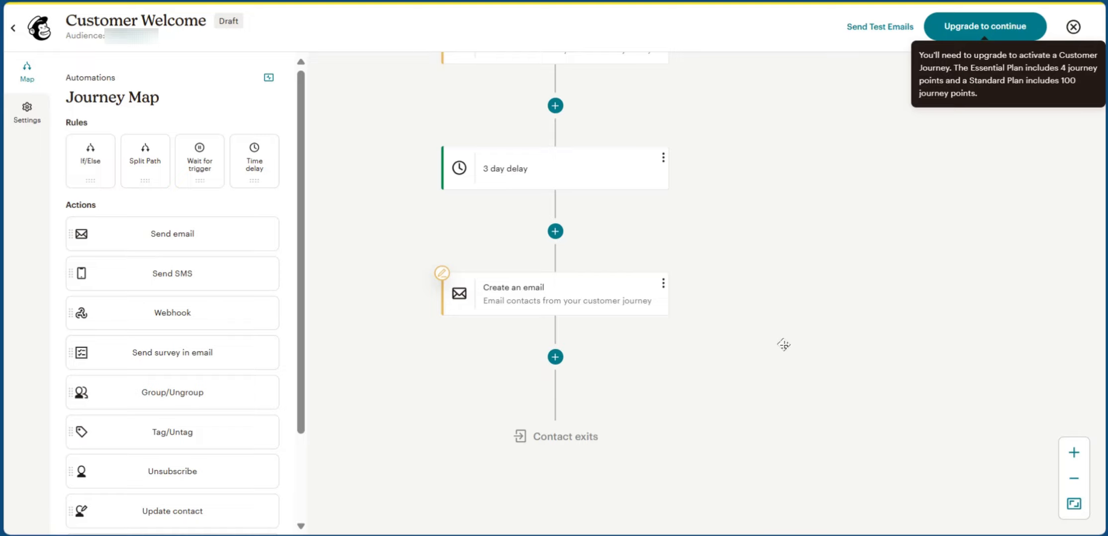
scroll(777, 344, up, 5)
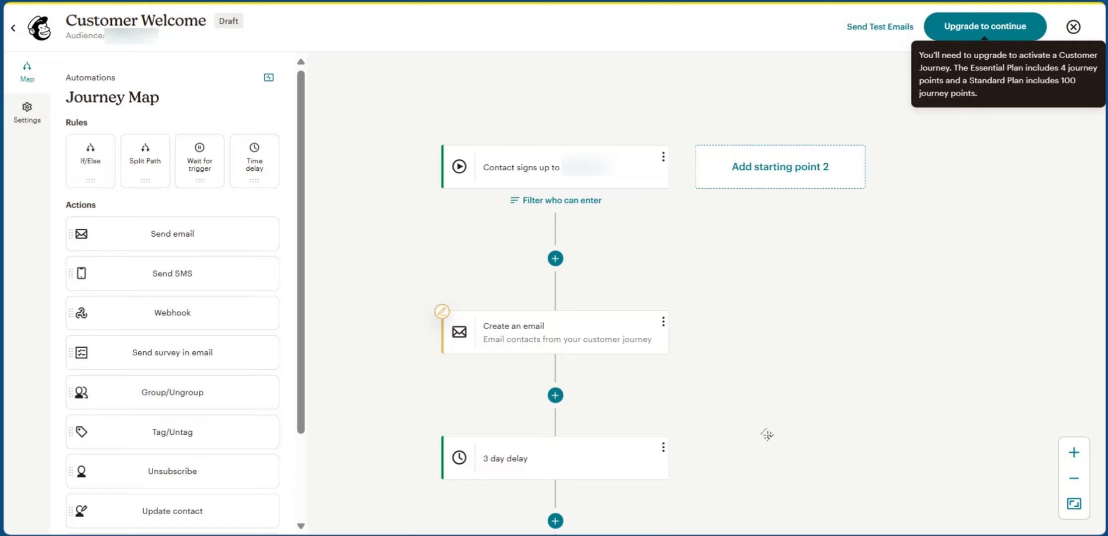
scroll(745, 301, down, 2)
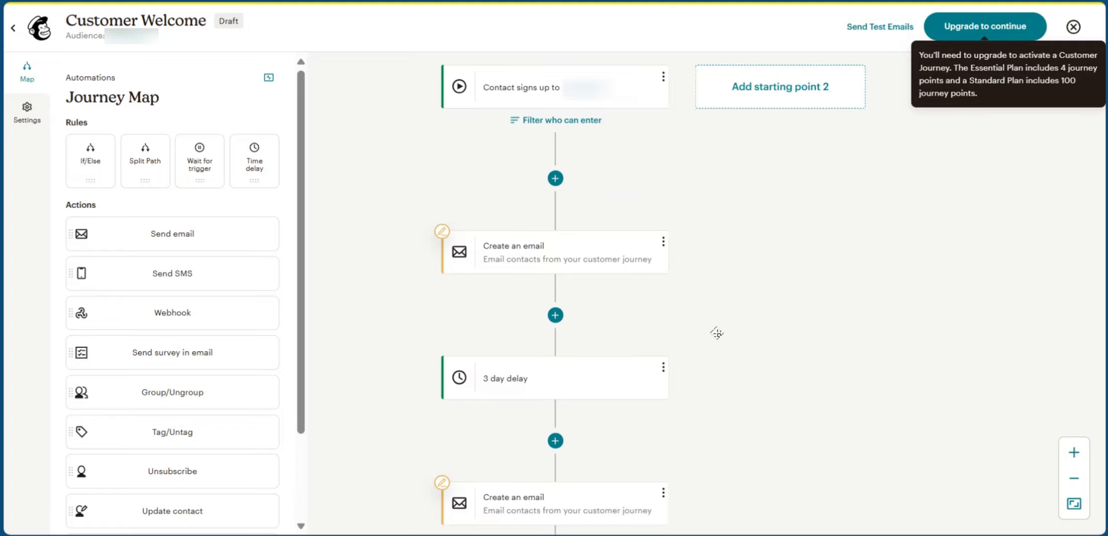